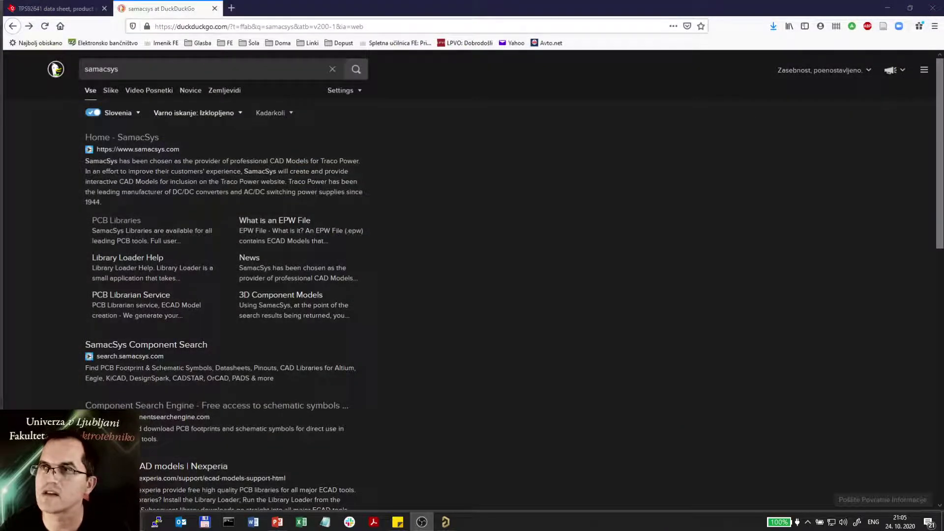
# Open the 'Home - SamacSys' result from the DuckDuckGo search for samacsys
pyautogui.click(139, 150)
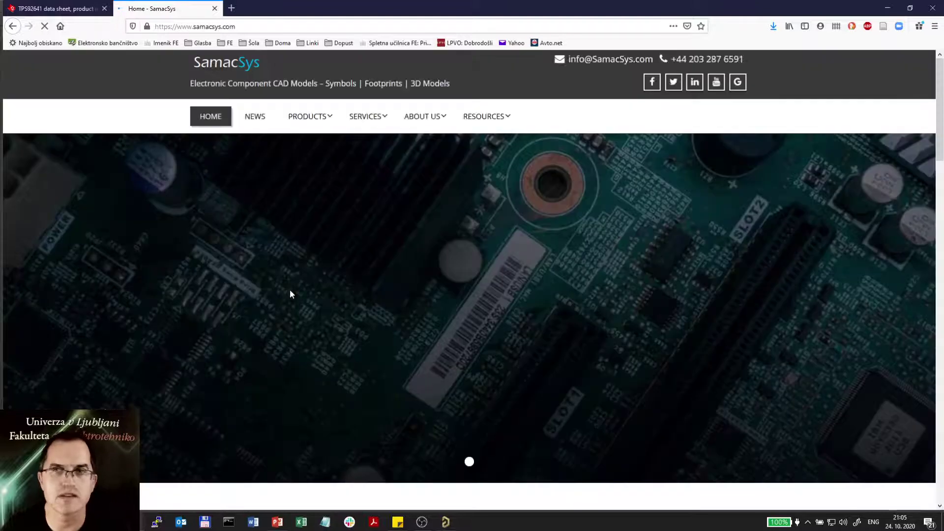
# Open the Component Search Engine from the Products menu and search for TPS92641
pyautogui.moveTo(308, 135)
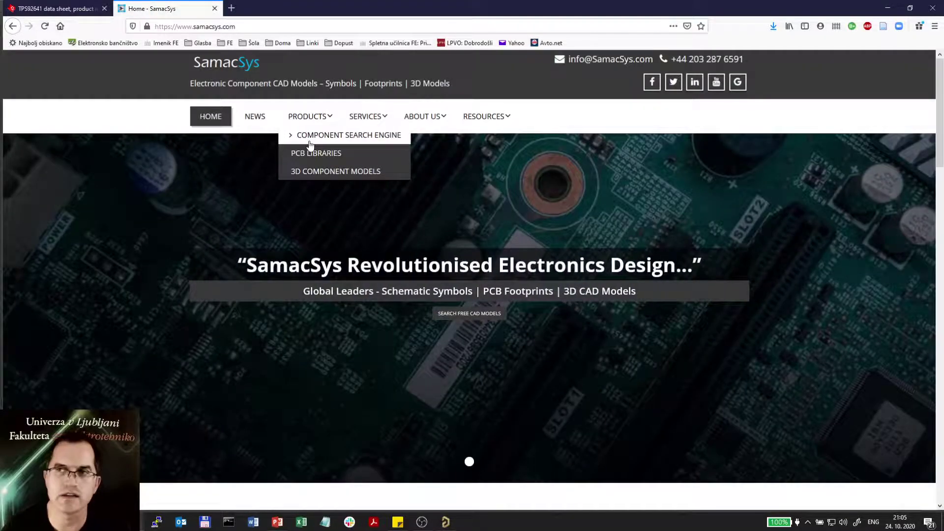
pyautogui.click(310, 141)
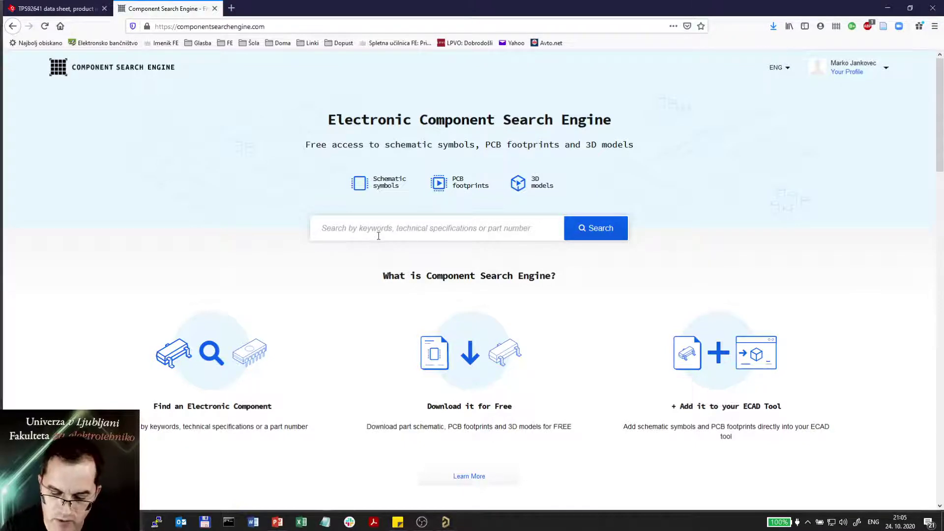
pyautogui.write('TP')
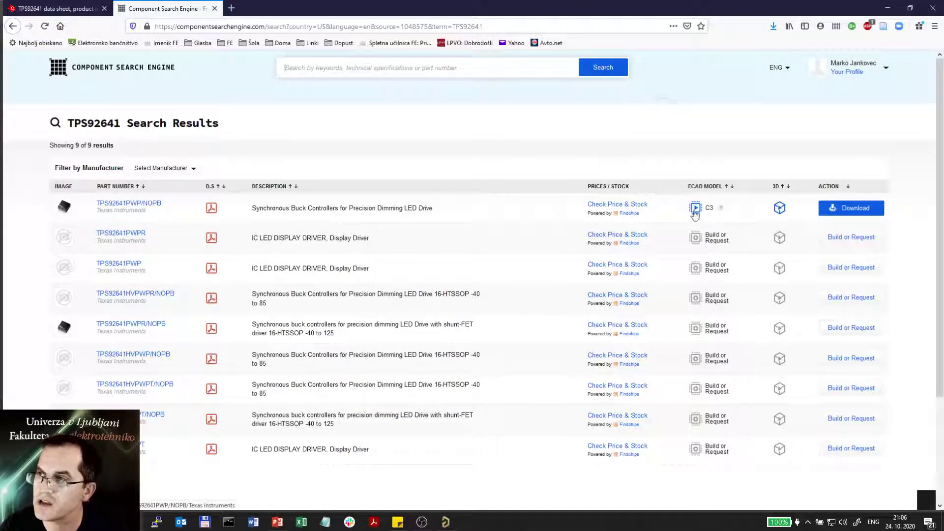
# Download the ECAD model for TPS92641PWP/NOPB as LIB_TPS92641PWP_NOPB-3.zip
pyautogui.click(849, 209)
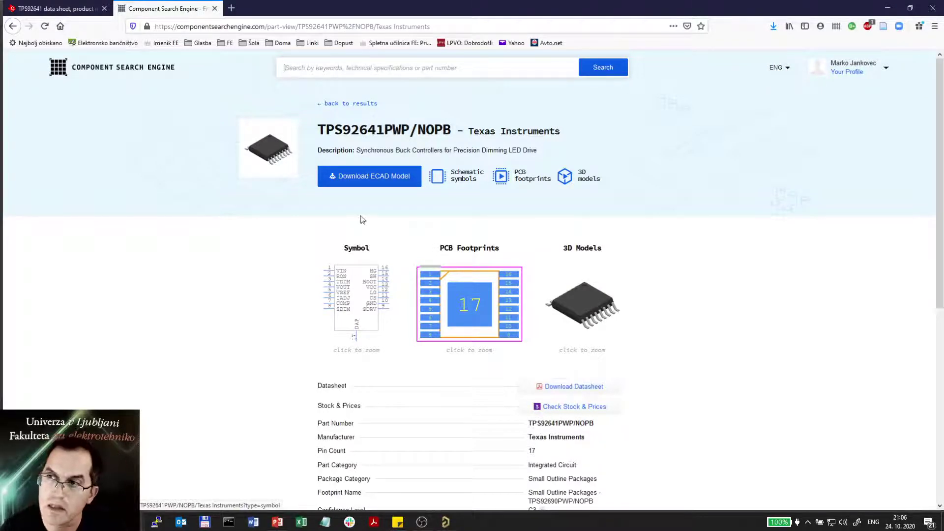
pyautogui.click(363, 183)
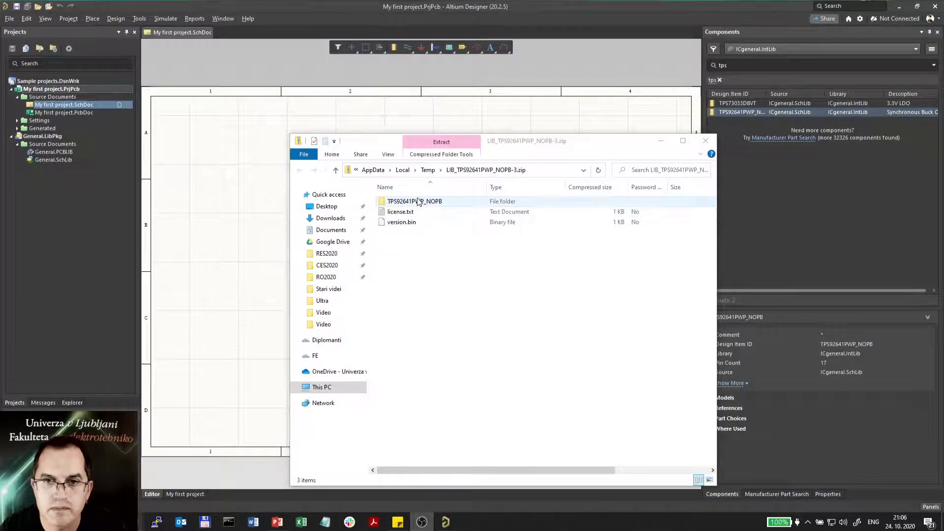
# Open the zip's TPS92641PWP_NOPB and Altium folders and select TPS92641PWP_NOPB.epw
pyautogui.doubleClick(415, 201)
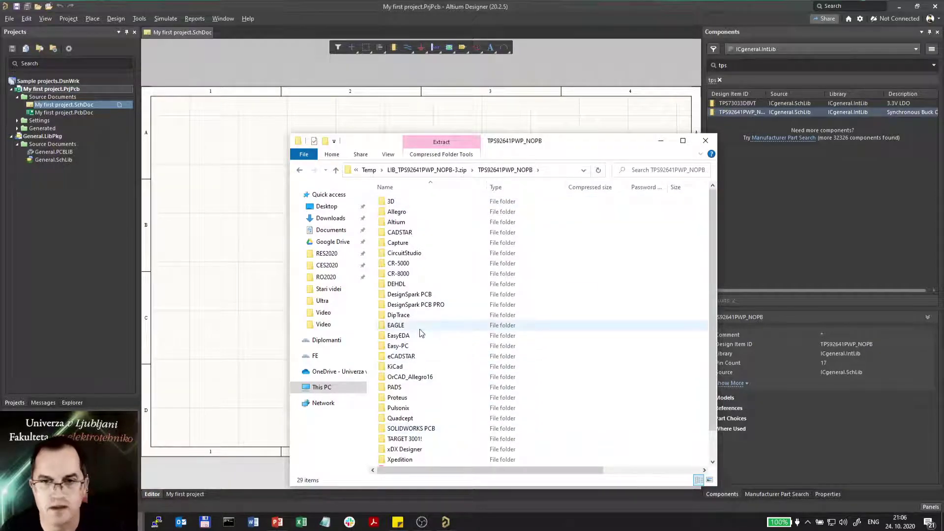
pyautogui.doubleClick(410, 222)
pyautogui.click(423, 212)
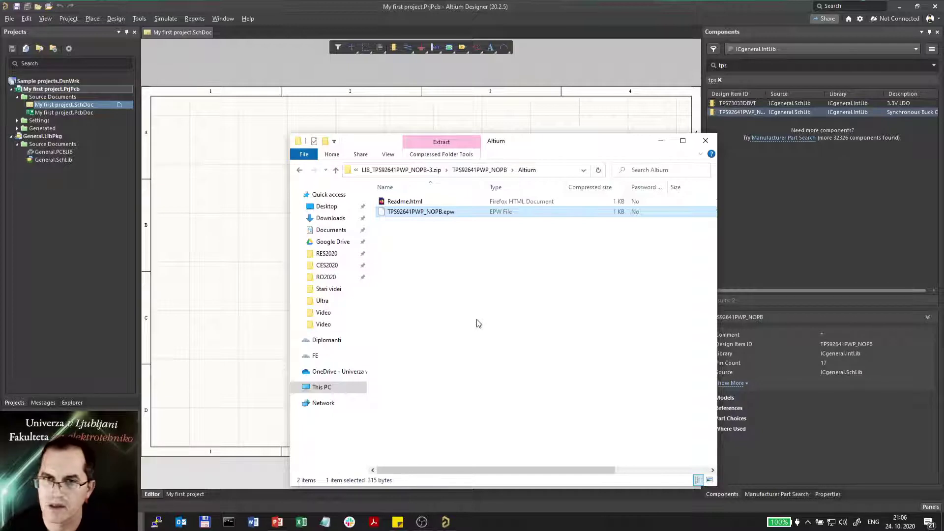
# Return to the search engine home page and read Learn More down to the Library Loader section
pyautogui.hotkey('alt', 'Tab')
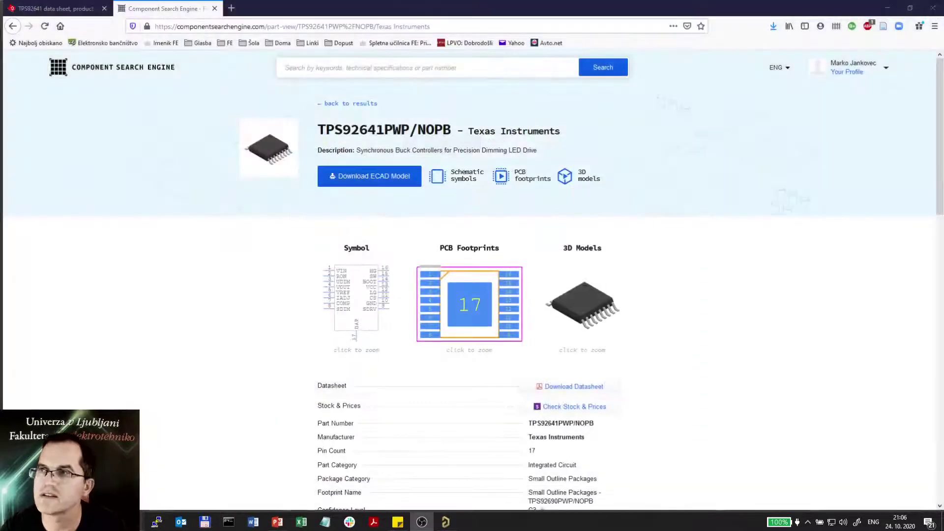
pyautogui.hotkey('alt', 'Left')
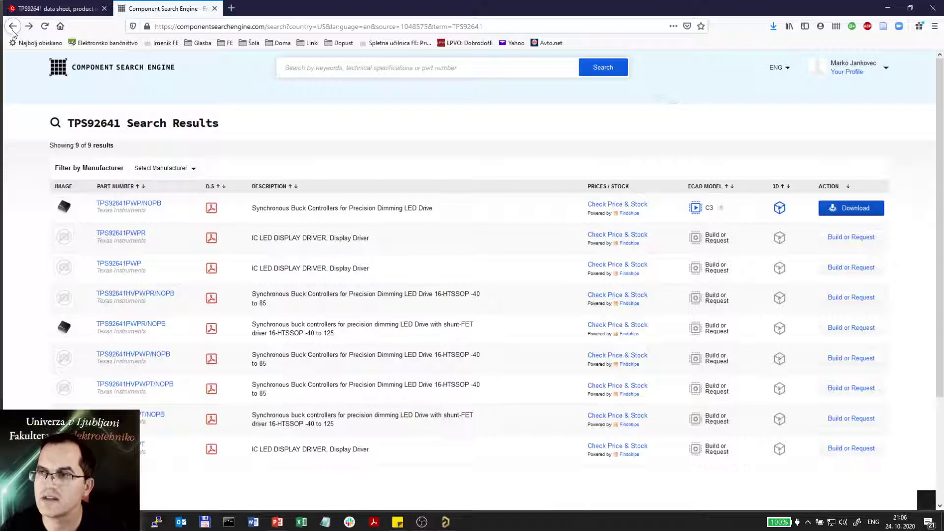
pyautogui.hotkey('alt', 'Left')
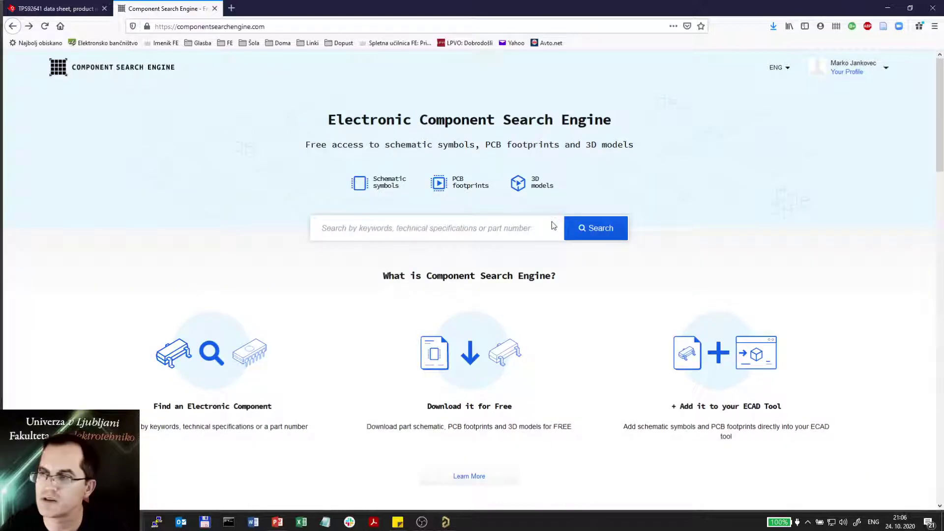
pyautogui.scroll(-2, 494, 453)
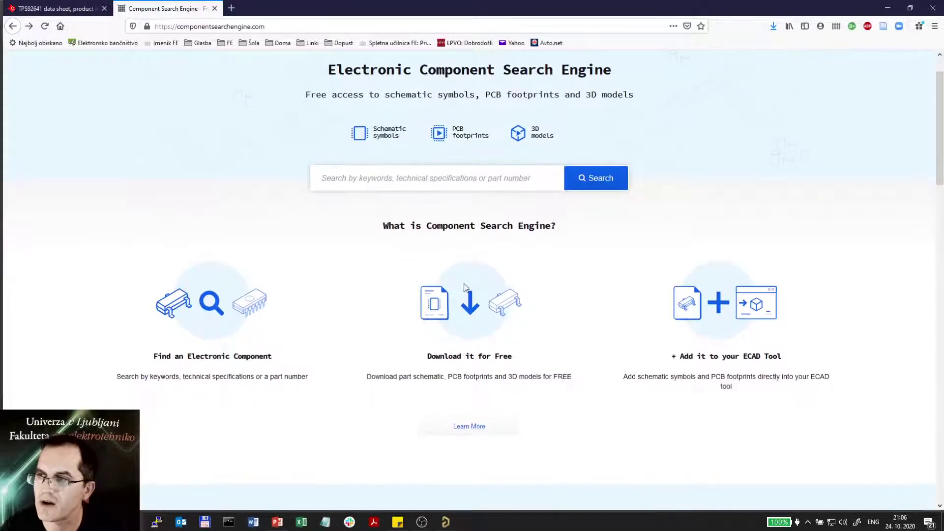
pyautogui.click(468, 433)
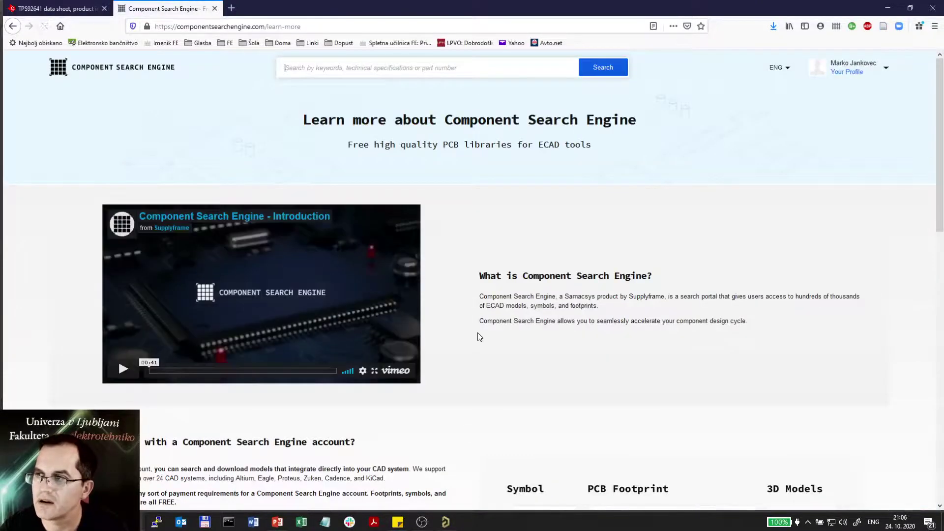
pyautogui.scroll(-15, 472, 344)
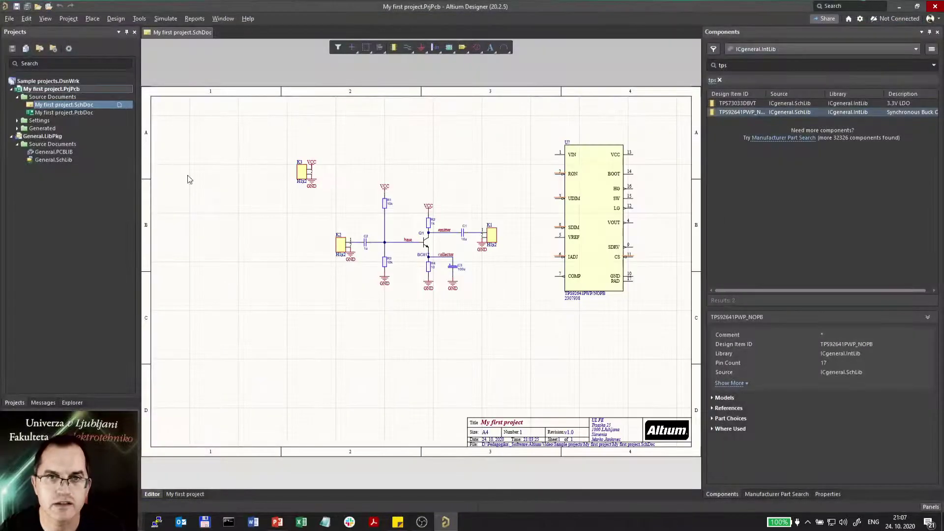
# Start the Altium Library Loader via File > 'Symbols | Footprints | 3D Models'
pyautogui.click(139, 19)
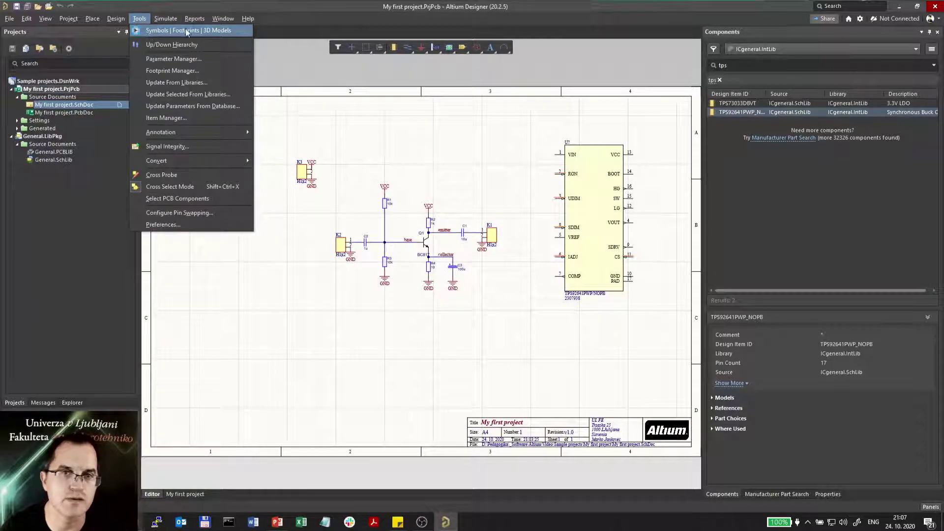
pyautogui.click(215, 30)
pyautogui.click(9, 18)
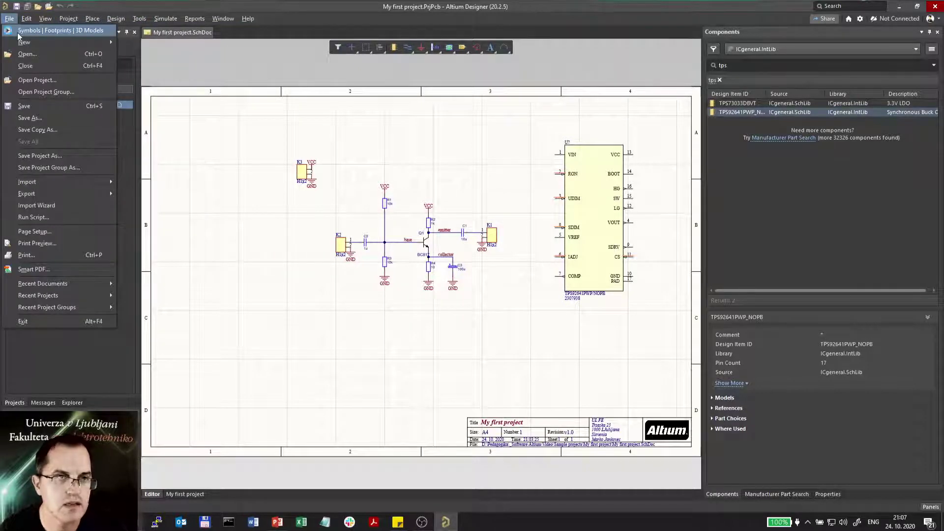
pyautogui.click(17, 33)
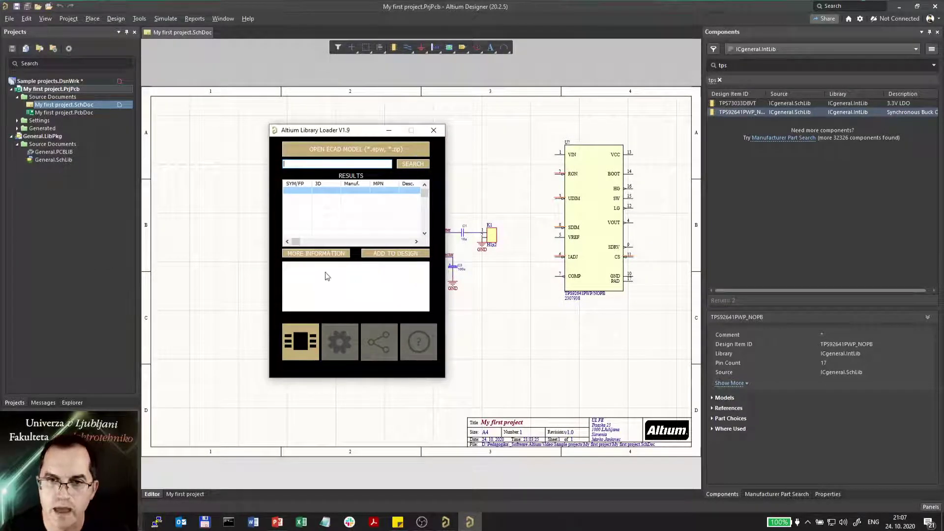
pyautogui.click(338, 342)
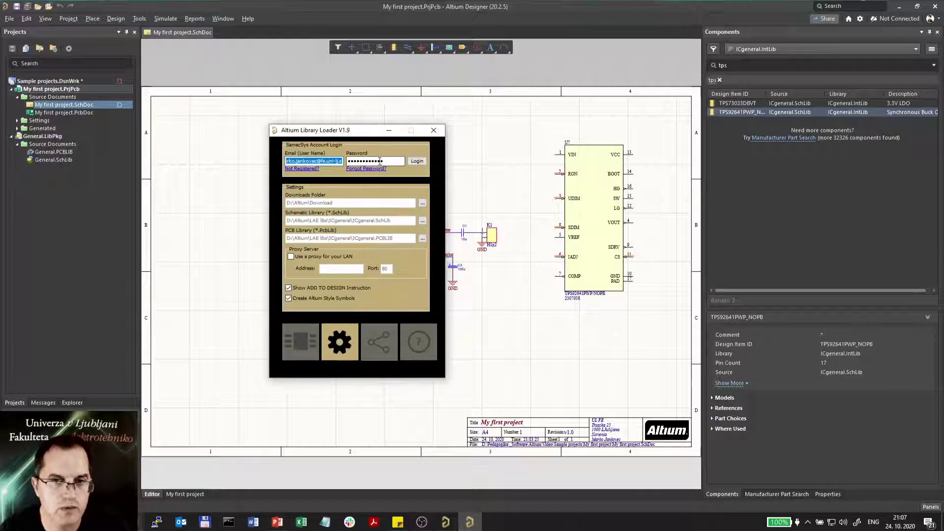
pyautogui.click(305, 357)
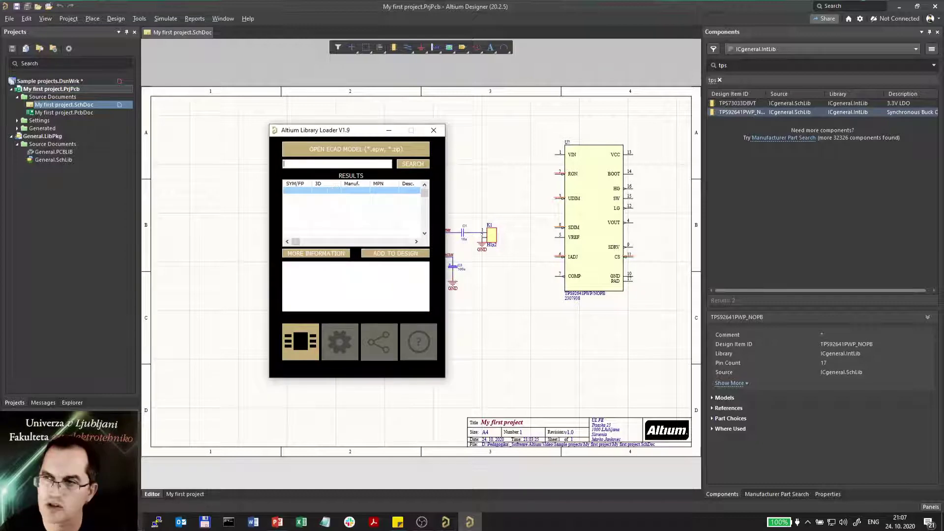
# Search the Library Loader for TPS92641, preview TPS92641PWP/NOPB, and show the loader settings
pyautogui.click(282, 163)
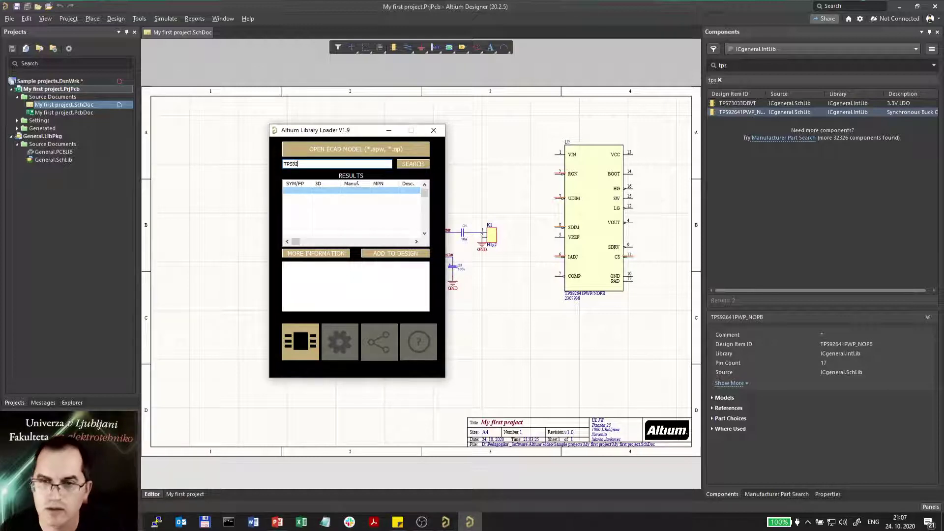
pyautogui.click(425, 163)
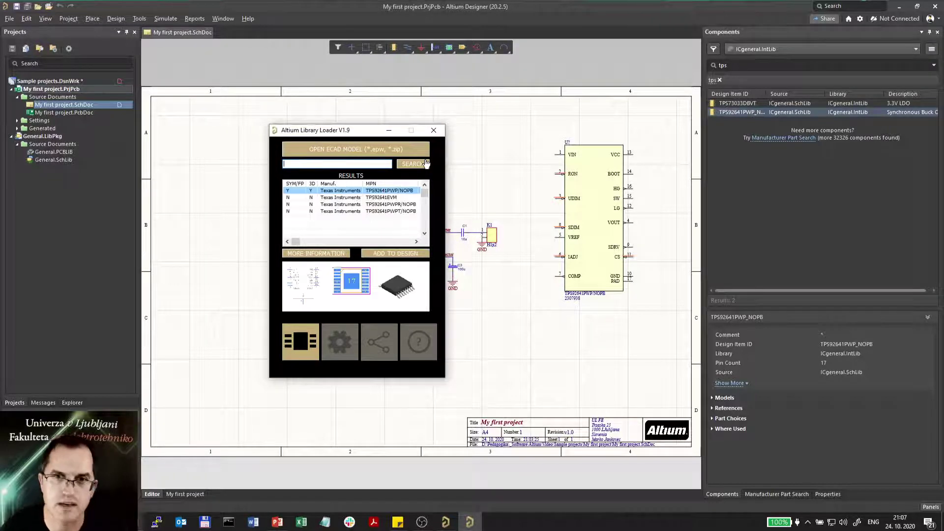
pyautogui.click(386, 191)
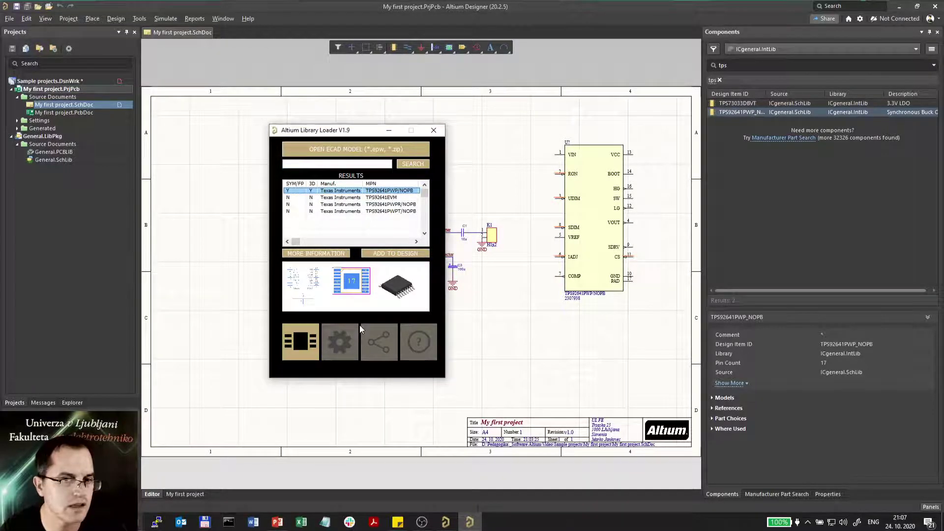
pyautogui.press('Down')
pyautogui.press('Down')
pyautogui.press('Down')
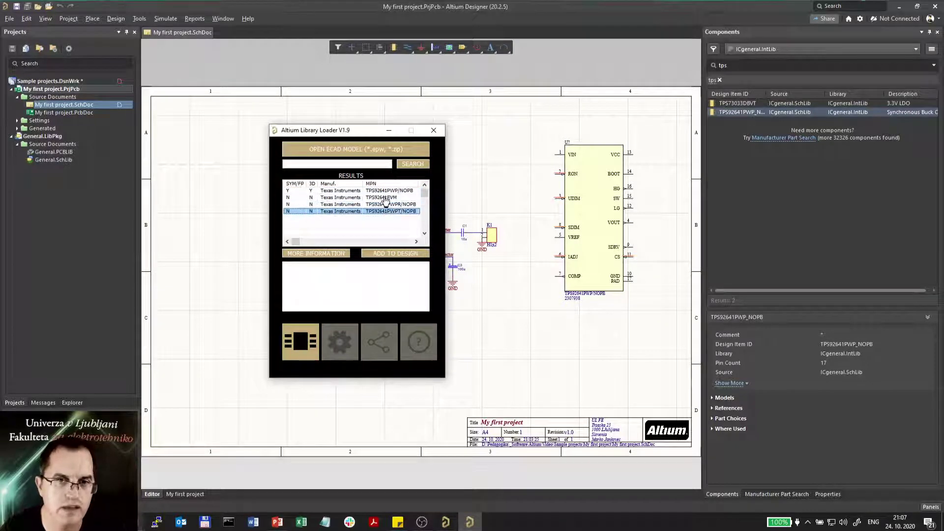
pyautogui.press('Up')
pyautogui.press('Up')
pyautogui.press('Up')
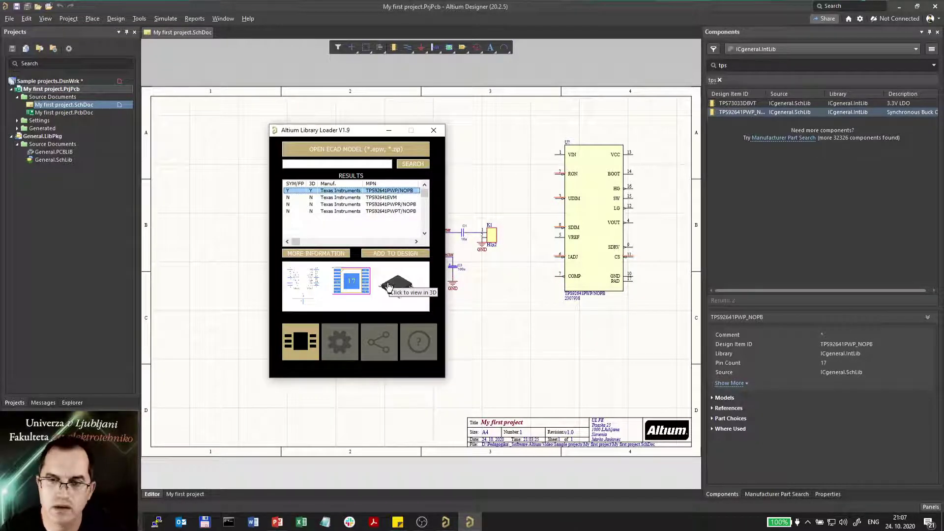
pyautogui.click(333, 350)
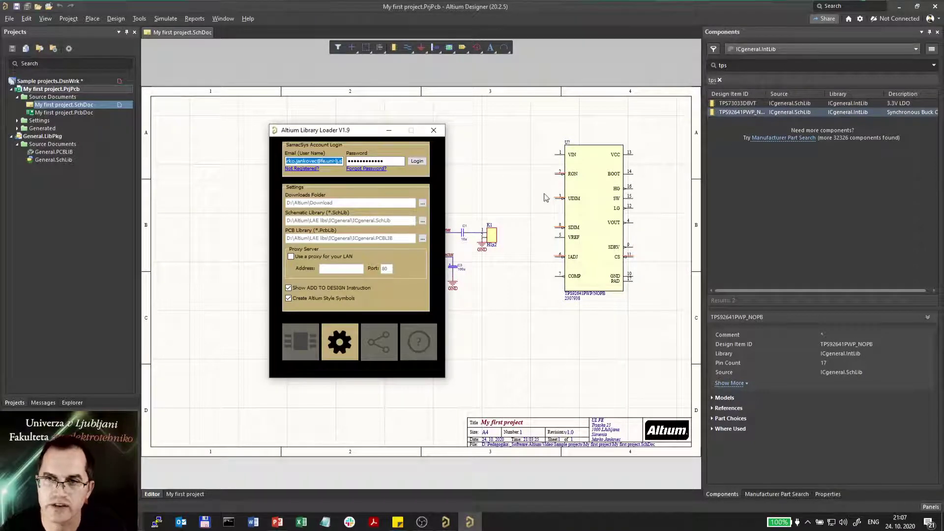
# Bring the LAE libs Explorer window forward and move it to the right
pyautogui.click(843, 48)
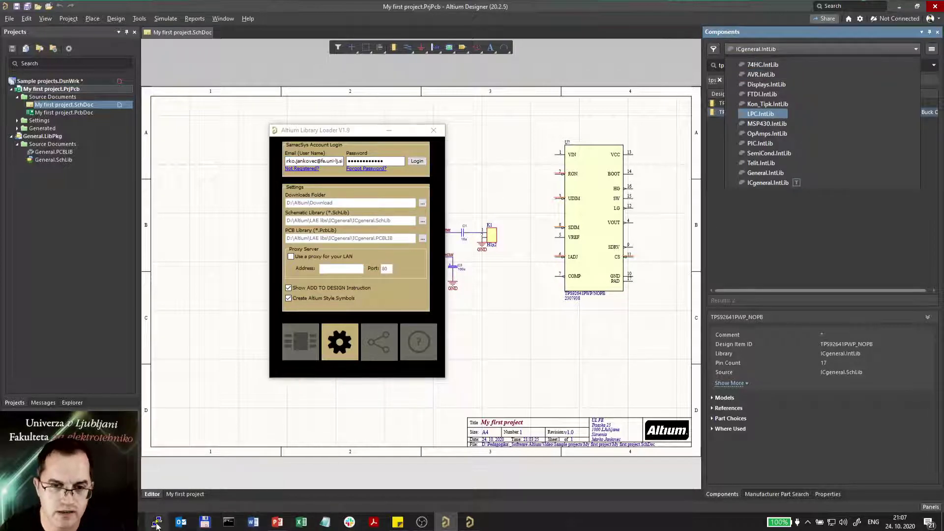
pyautogui.moveTo(398, 521)
pyautogui.click(396, 479)
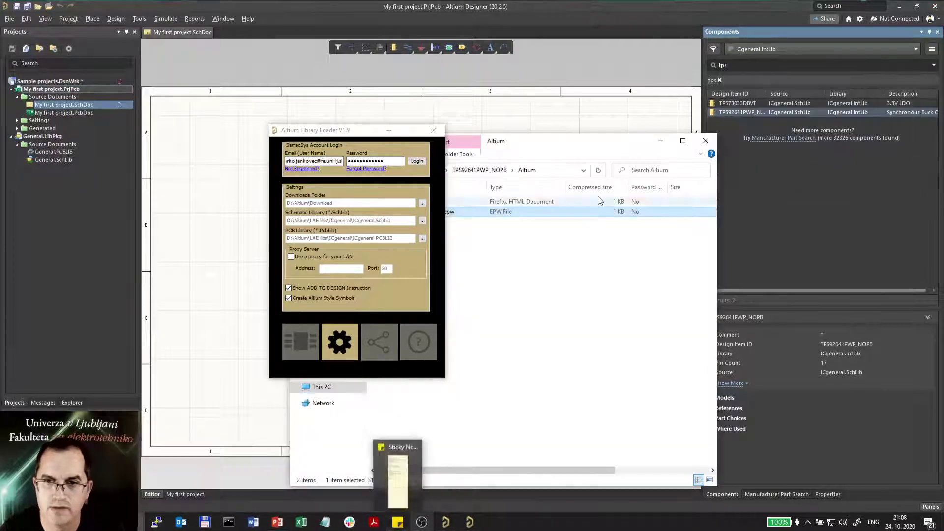
pyautogui.click(398, 522)
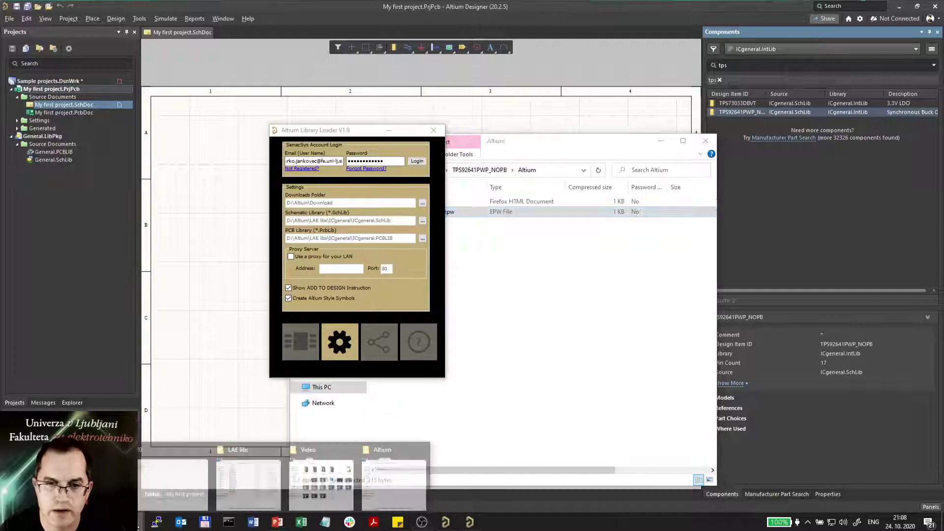
pyautogui.click(266, 497)
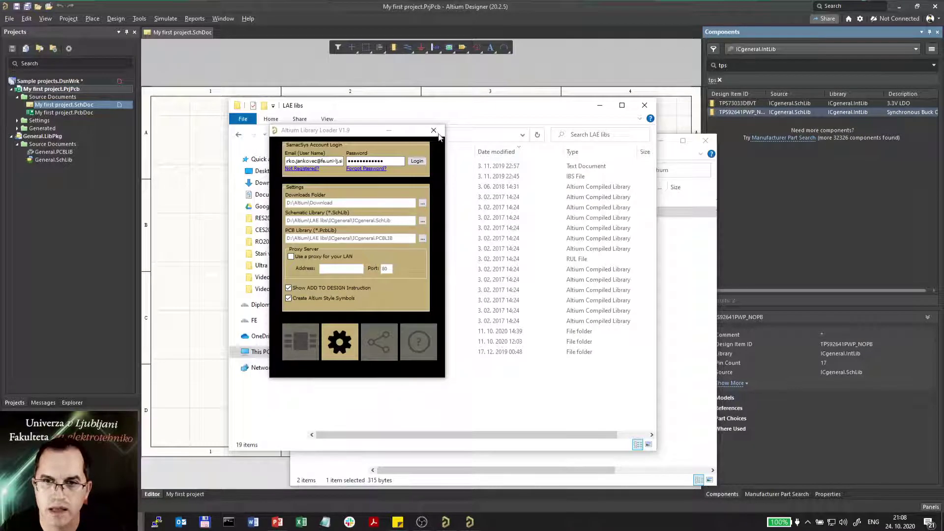
pyautogui.moveTo(459, 111); pyautogui.dragTo(696, 102)
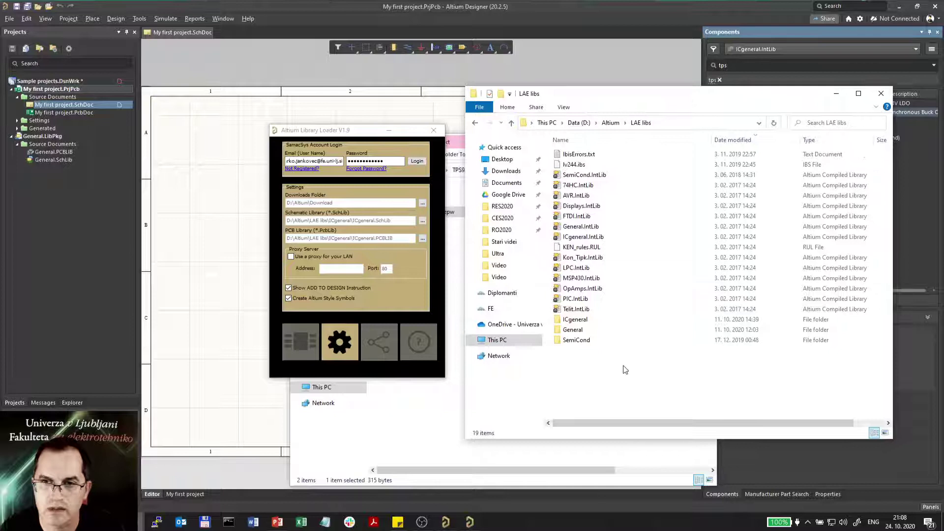
# Open ICgeneral.IntLib from the LAE libs folder in Altium
pyautogui.click(604, 236)
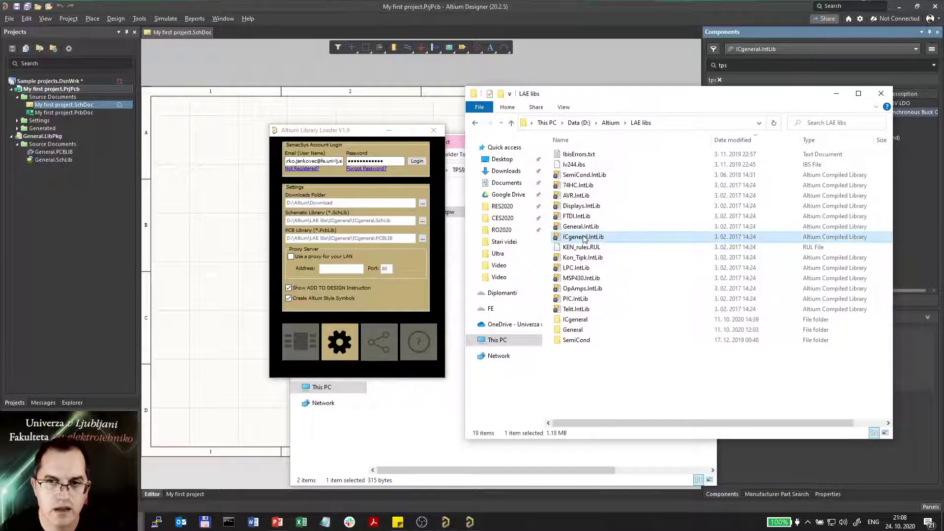
pyautogui.moveTo(604, 236); pyautogui.dragTo(546, 126)
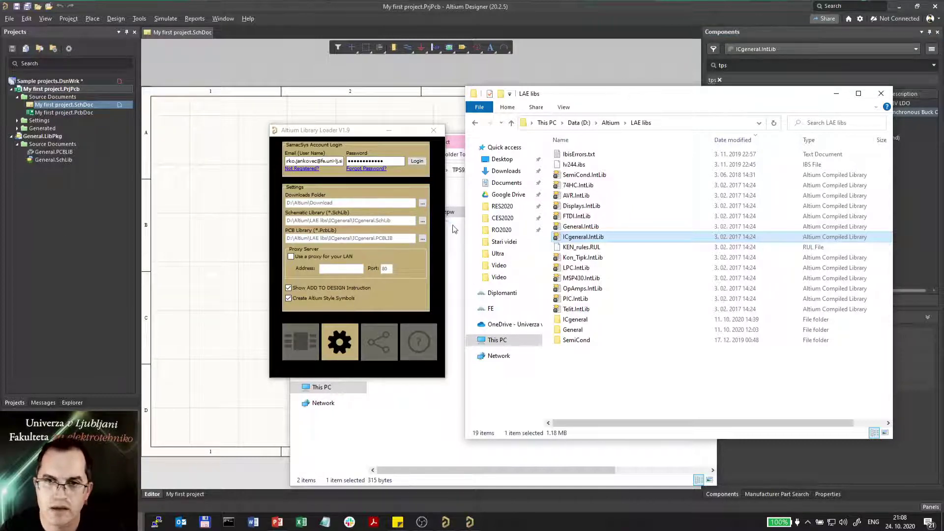
pyautogui.doubleClick(580, 236)
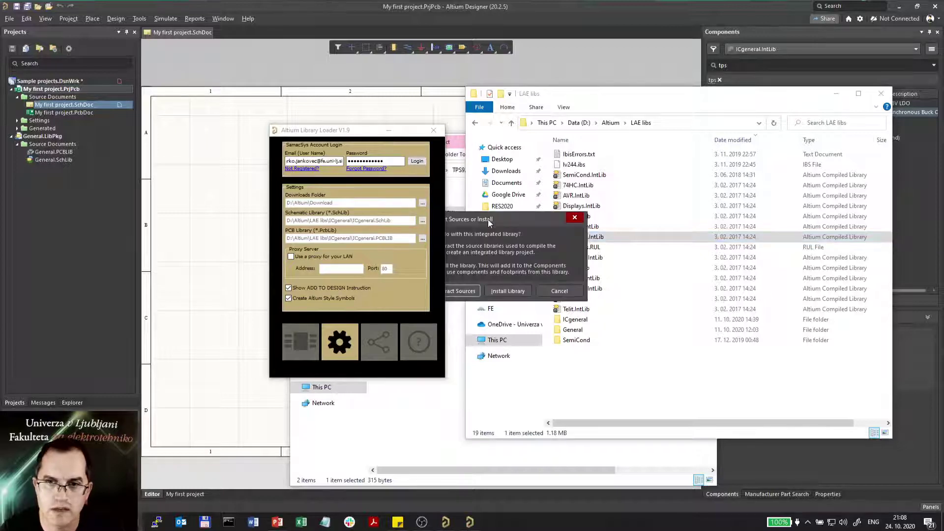
# Extract the library sources and open the existing ICgeneral integrated library project
pyautogui.moveTo(488, 219); pyautogui.dragTo(580, 208)
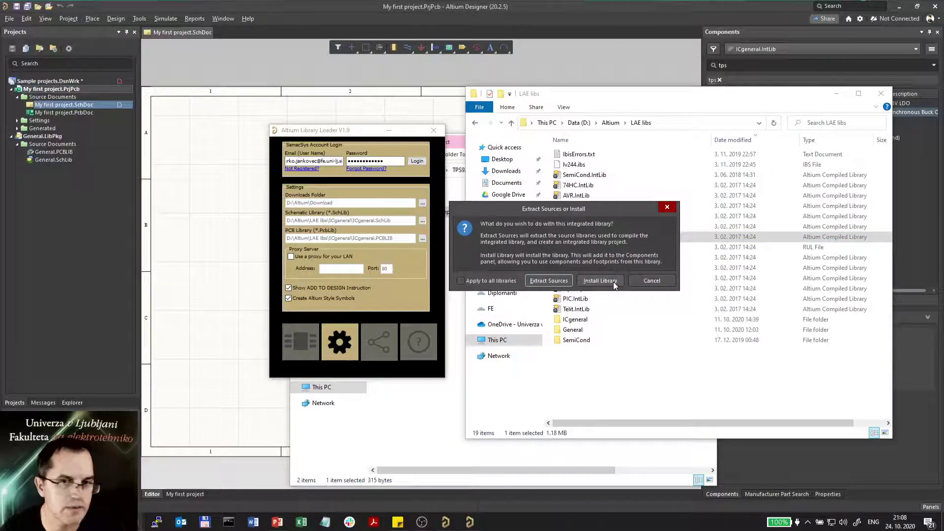
pyautogui.click(555, 282)
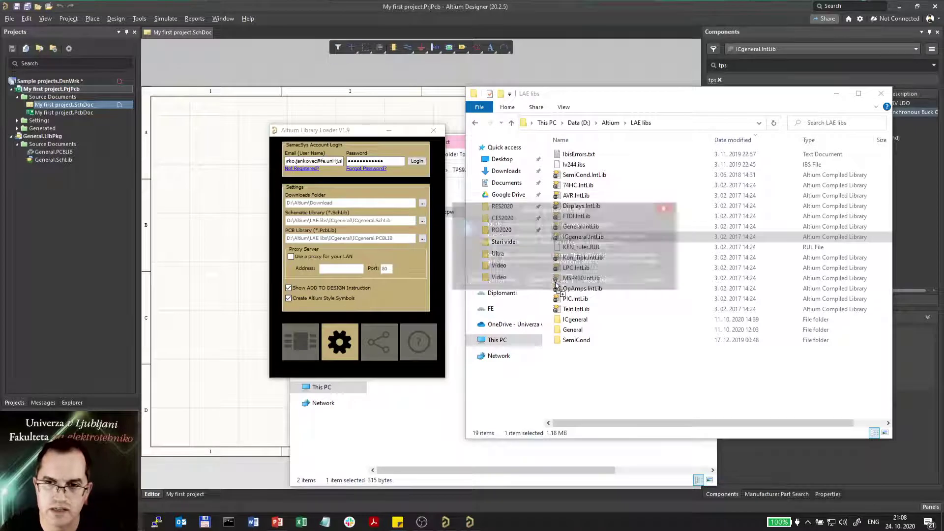
pyautogui.moveTo(518, 211); pyautogui.dragTo(678, 140)
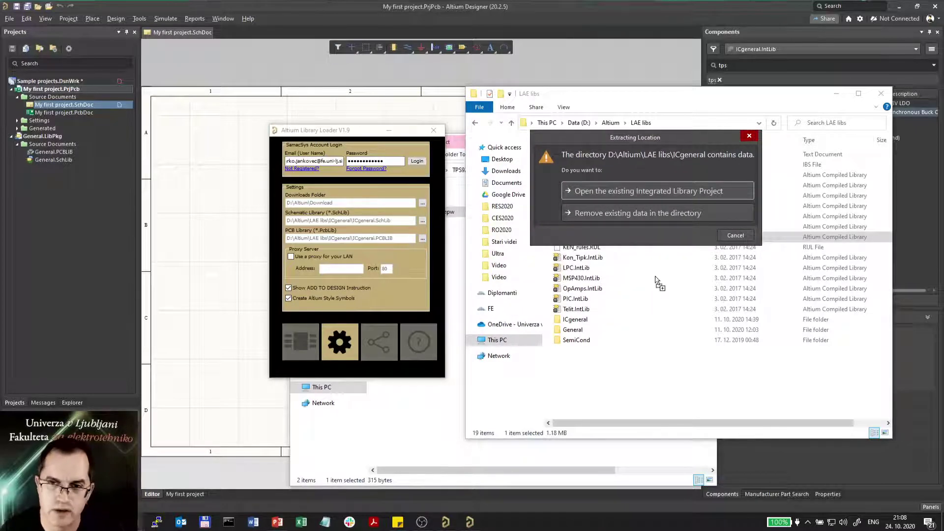
pyautogui.click(641, 193)
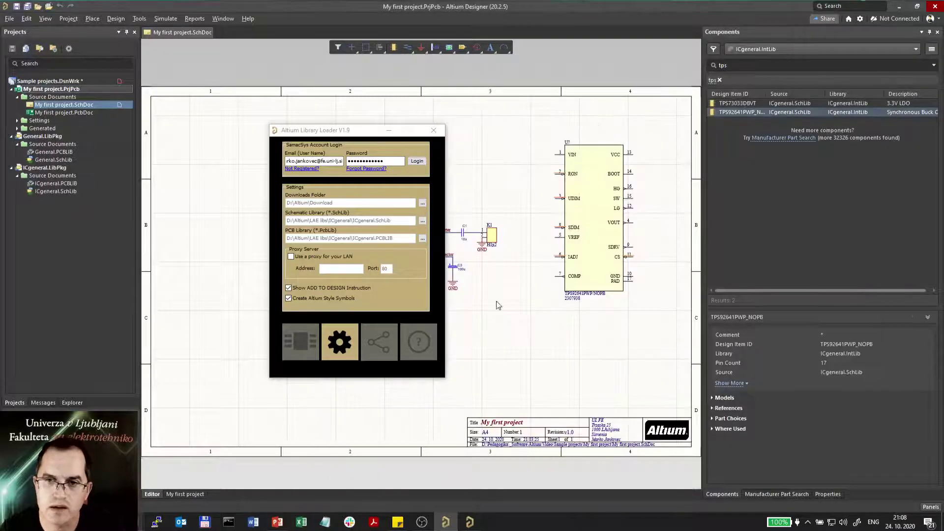
# Bring the LAE libs Explorer window back to the front
pyautogui.moveTo(164, 521)
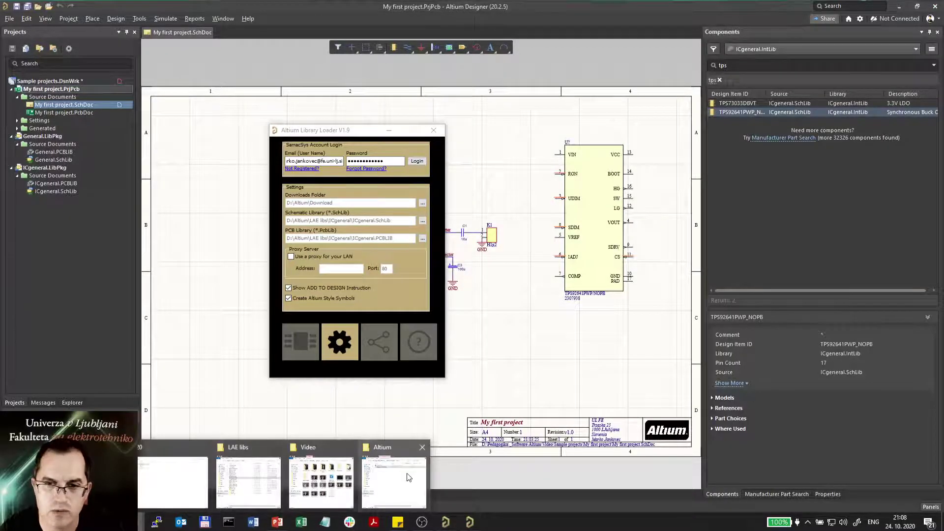
pyautogui.click(393, 479)
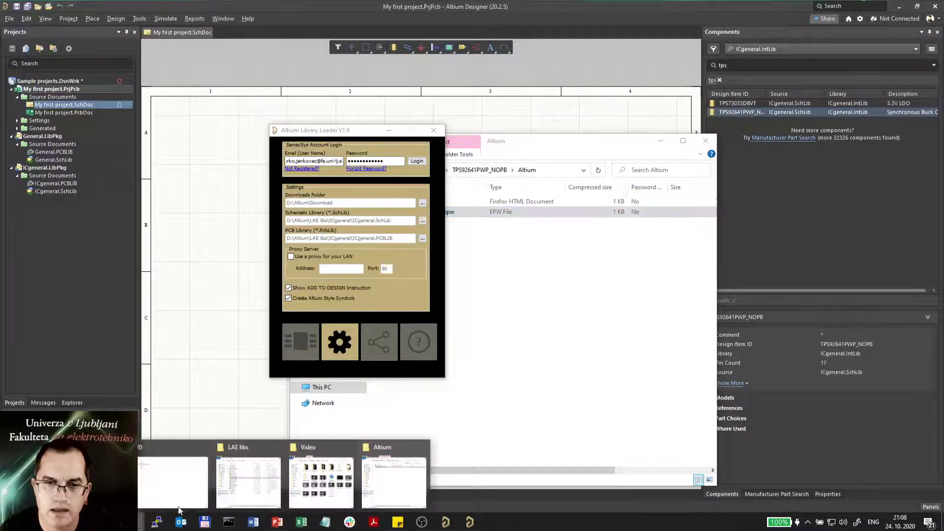
pyautogui.click(248, 482)
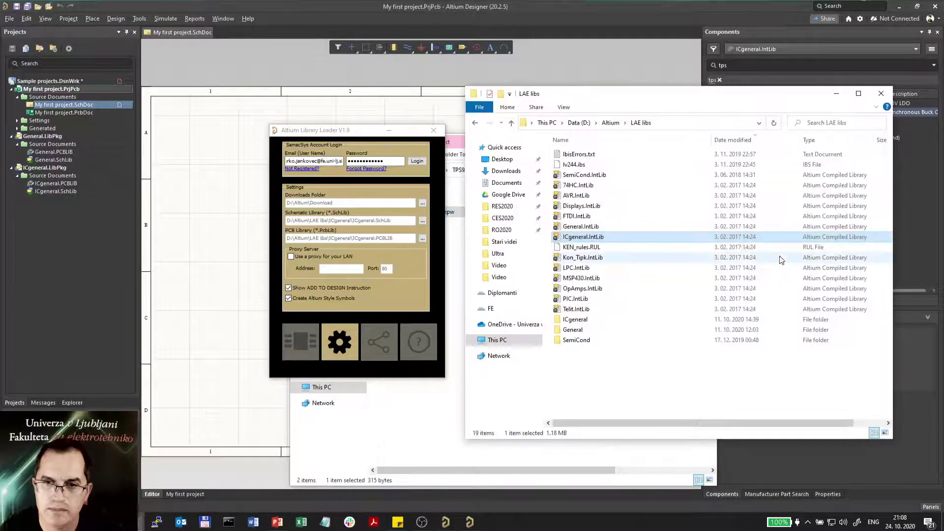
# Open the ICgeneral folder and select ICgeneral.LibPkg, ICgeneral.PCBLIB and ICgeneral.SchLib together
pyautogui.doubleClick(583, 320)
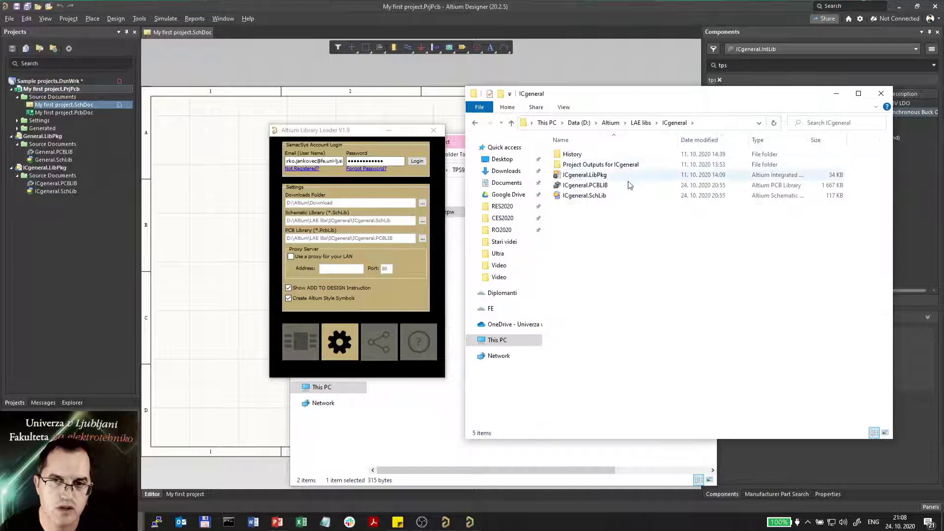
pyautogui.click(606, 176)
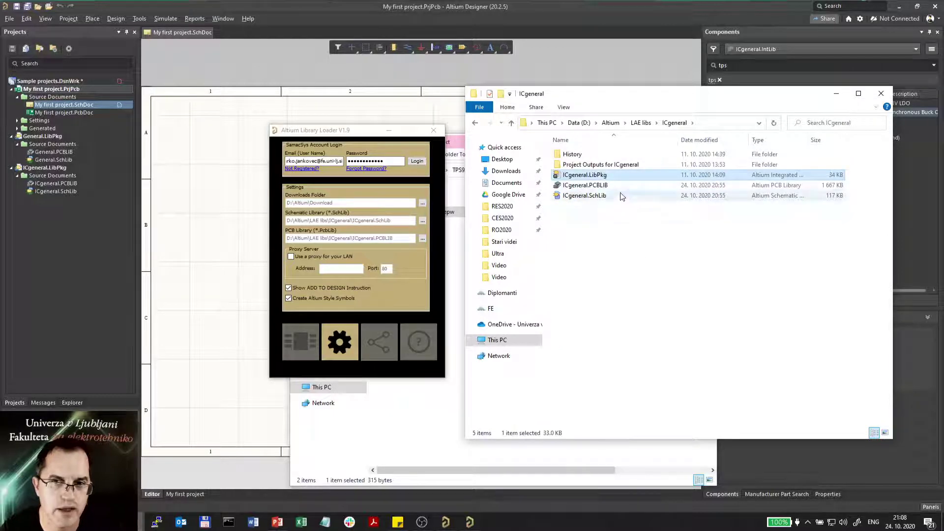
pyautogui.click(605, 186)
pyautogui.click(606, 196)
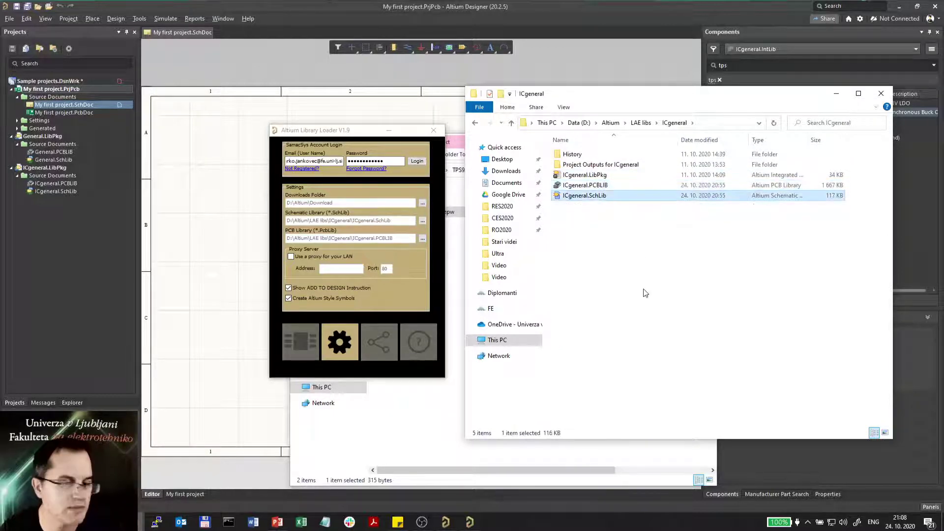
pyautogui.moveTo(619, 254); pyautogui.dragTo(594, 172)
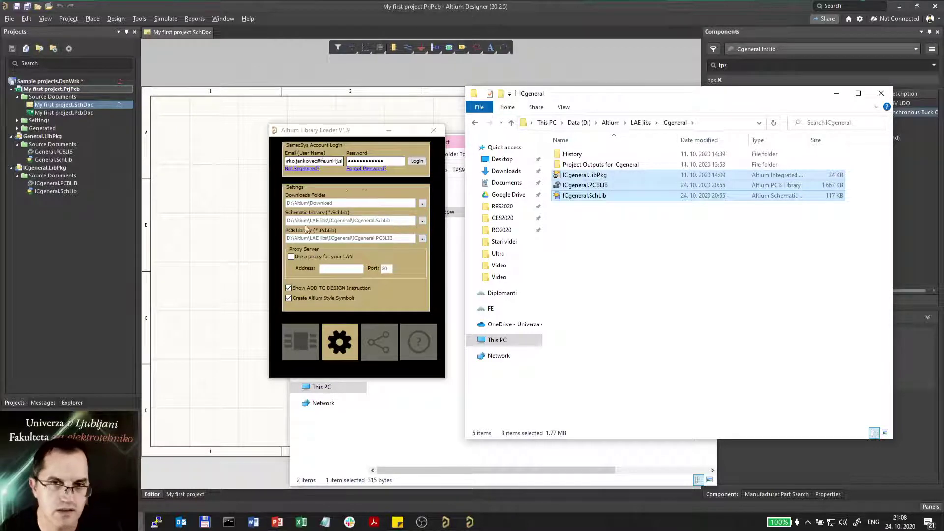
# Select ICgeneral.SchLib and ICgeneral.PCBLIB as the loader's schematic and PCB libraries
pyautogui.click(423, 221)
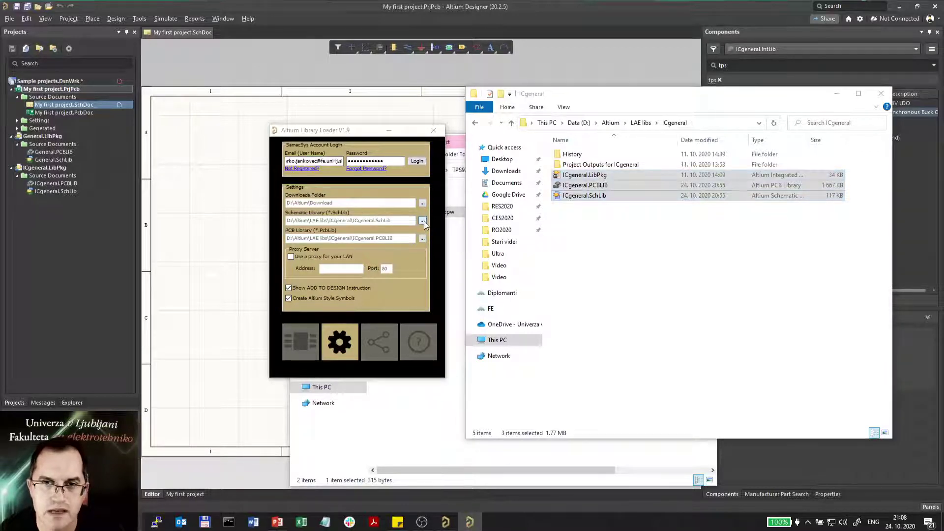
pyautogui.click(440, 235)
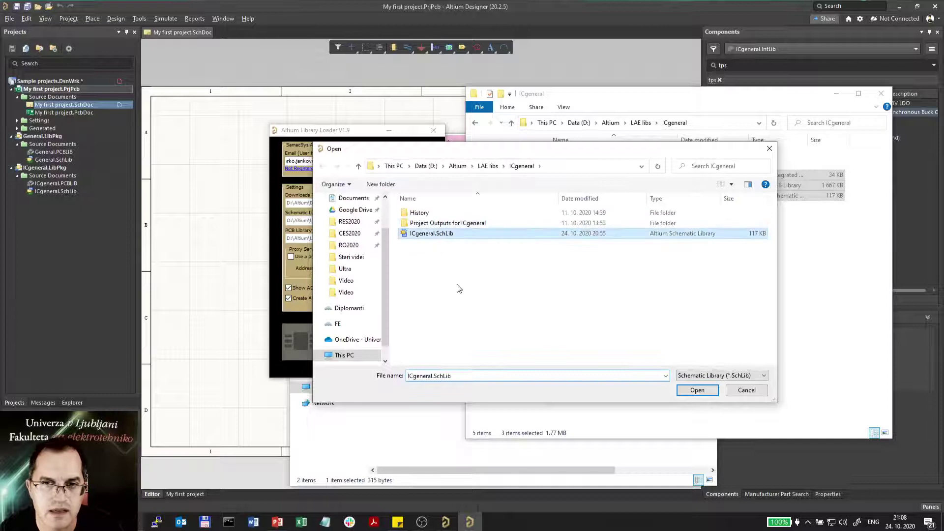
pyautogui.click(697, 390)
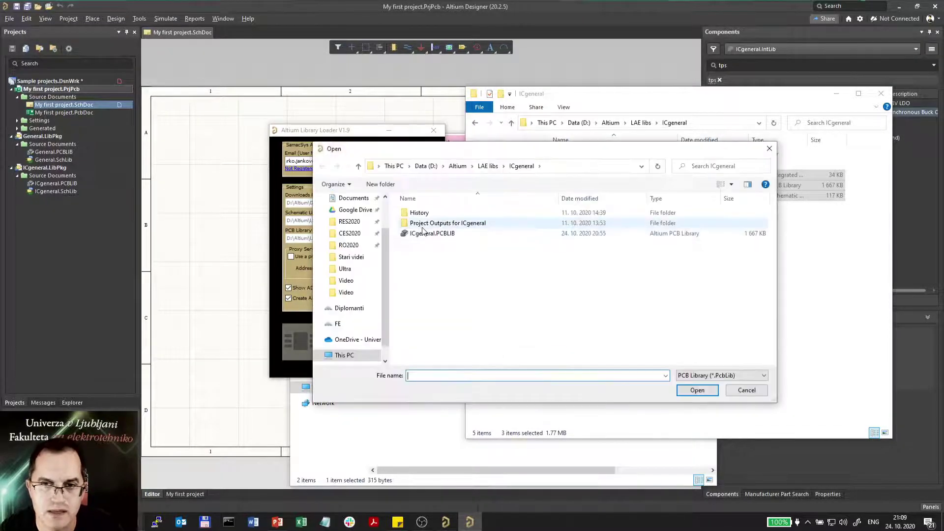
pyautogui.click(433, 233)
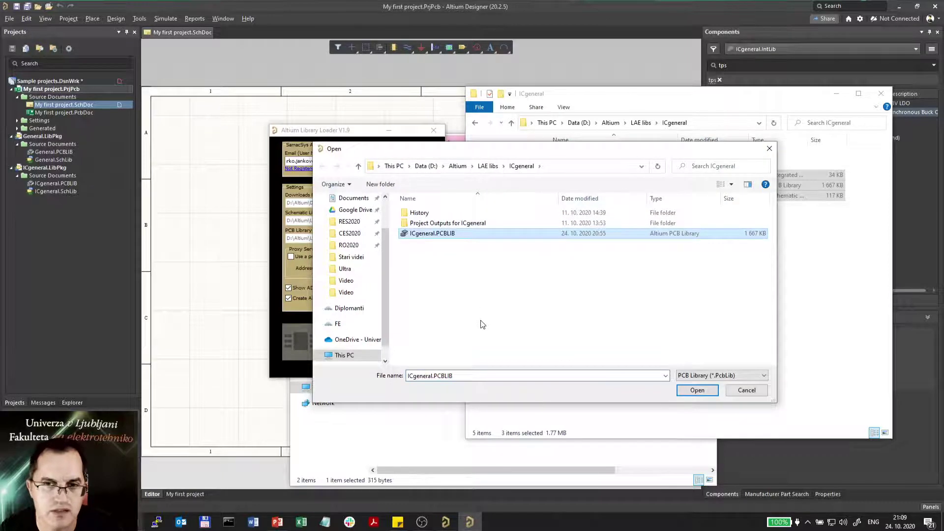
pyautogui.click(697, 390)
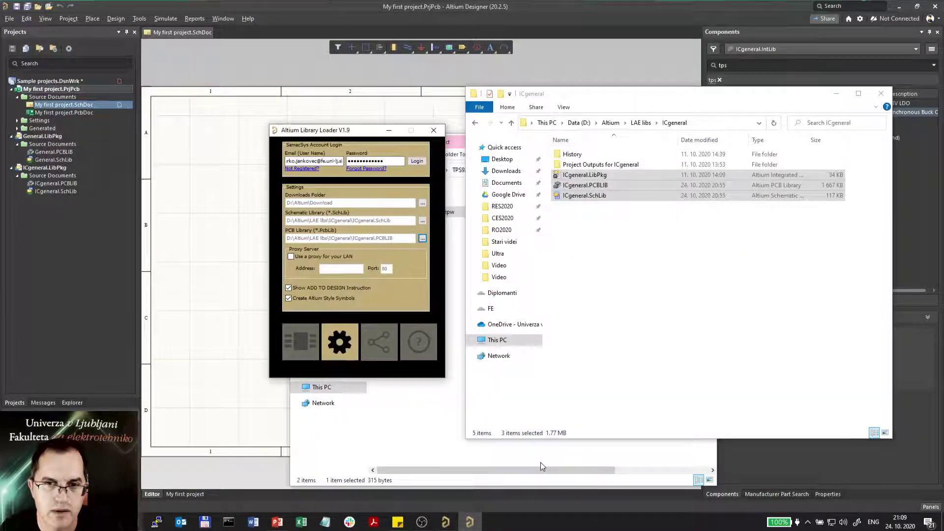
# Add TPS92641PWP/NOPB to the design, skip the existing footprint and component, and place it at the sheet's left
pyautogui.click(301, 342)
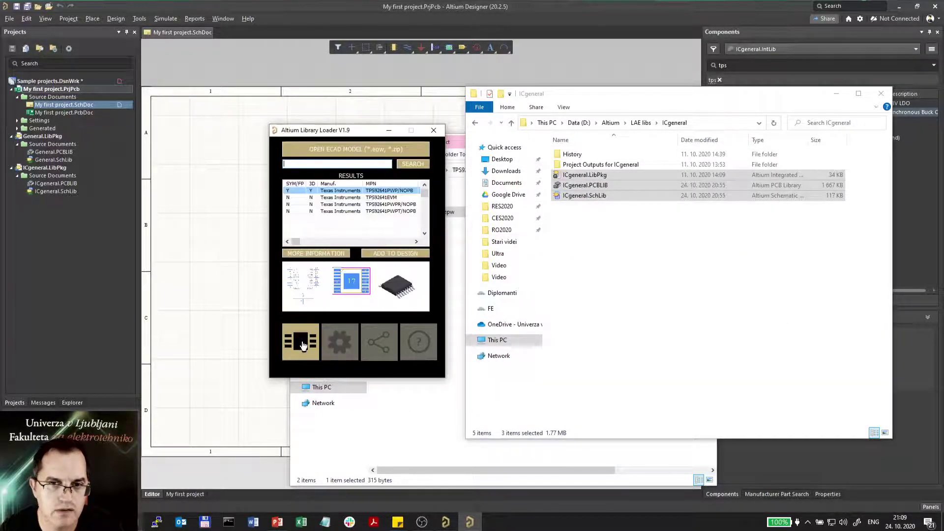
pyautogui.click(398, 256)
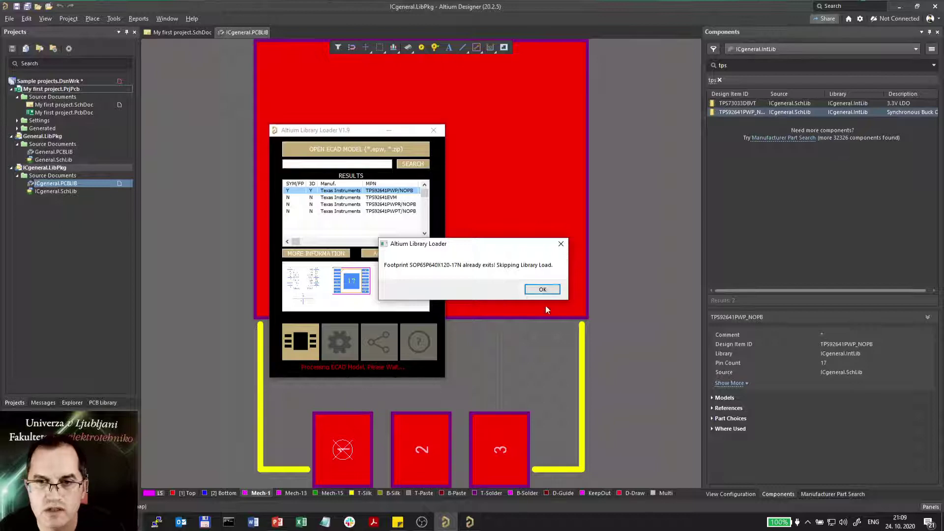
pyautogui.click(541, 290)
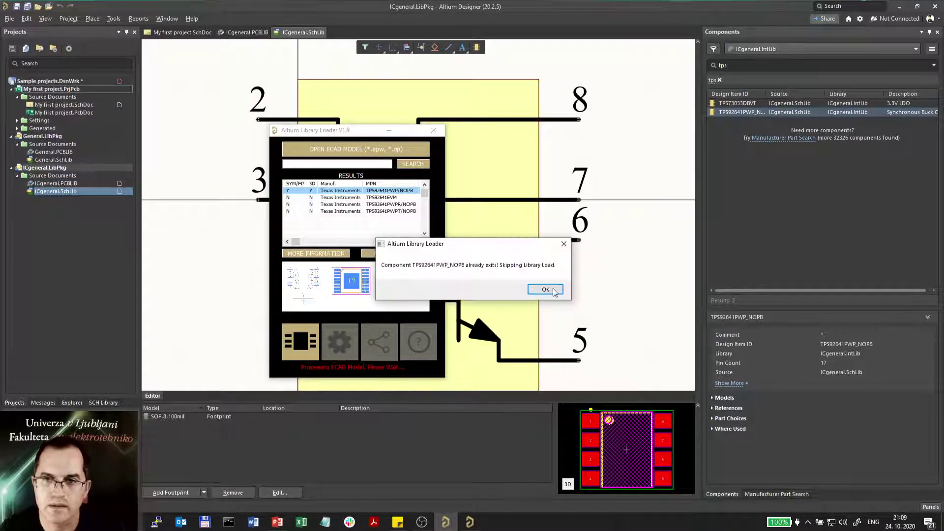
pyautogui.click(553, 289)
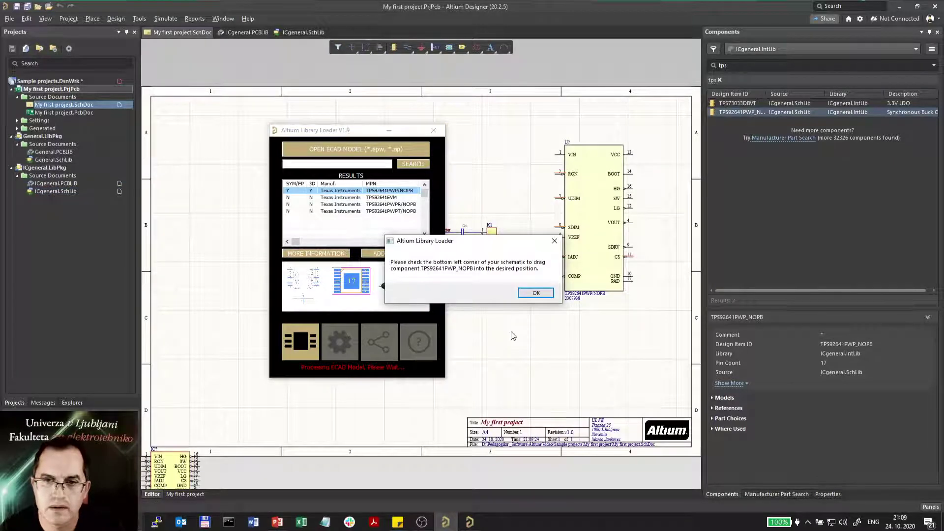
pyautogui.click(536, 293)
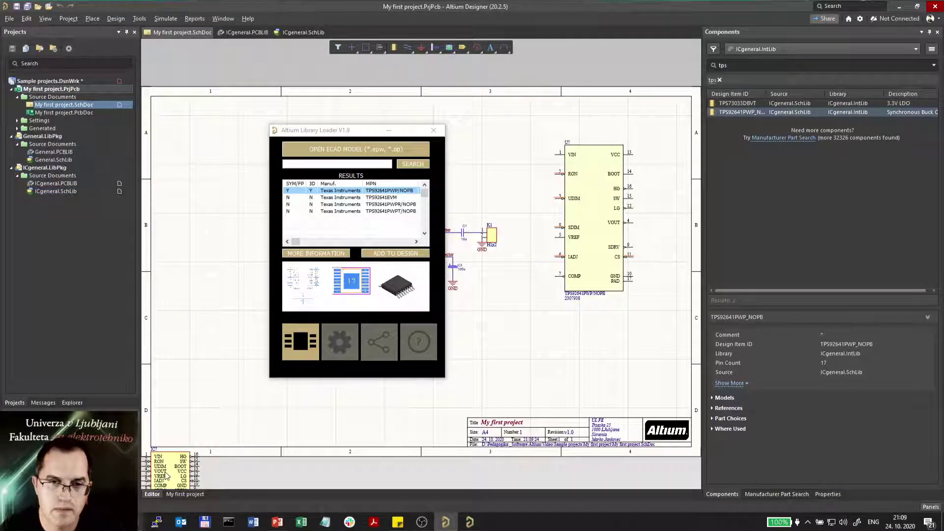
pyautogui.moveTo(166, 475); pyautogui.dragTo(180, 268)
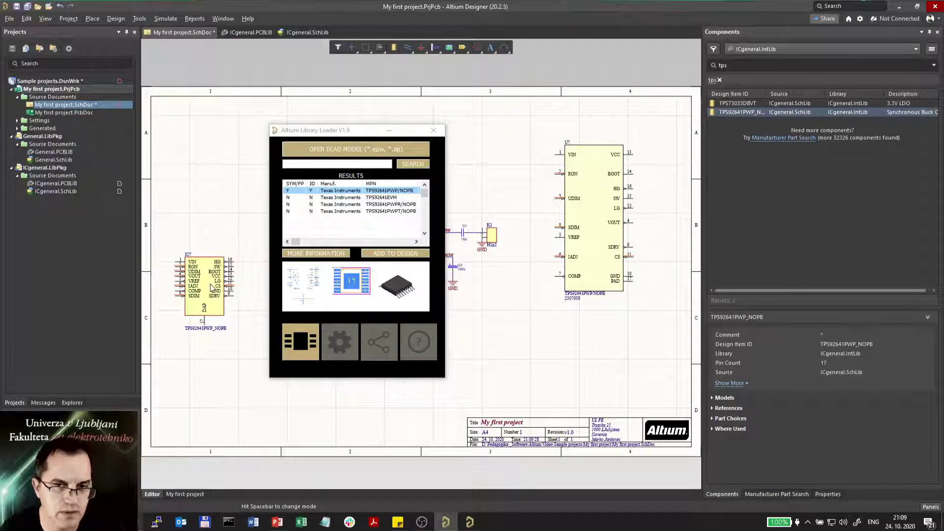
# Close the loader, view TPS92641PWP_NOPB in ICgeneral.SchLib, then open ICgeneral.PCBLIB
pyautogui.click(435, 131)
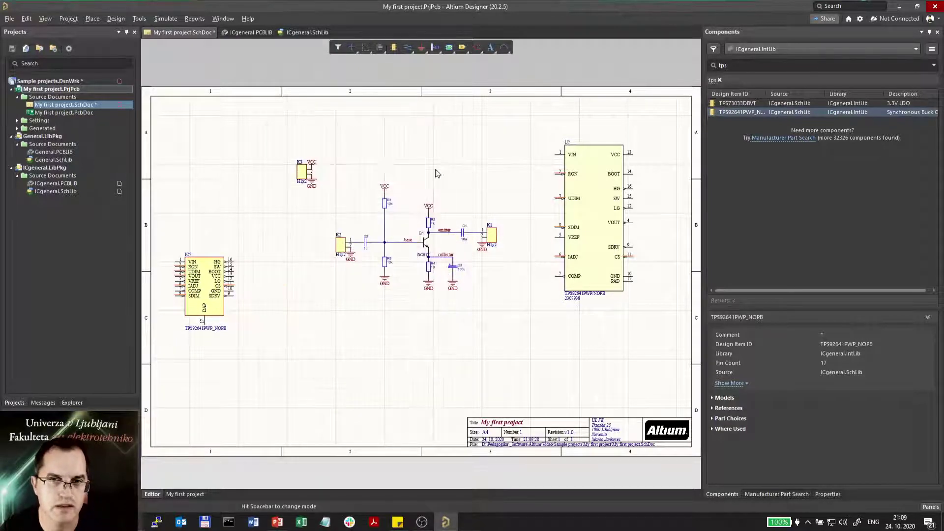
pyautogui.doubleClick(56, 191)
pyautogui.click(104, 402)
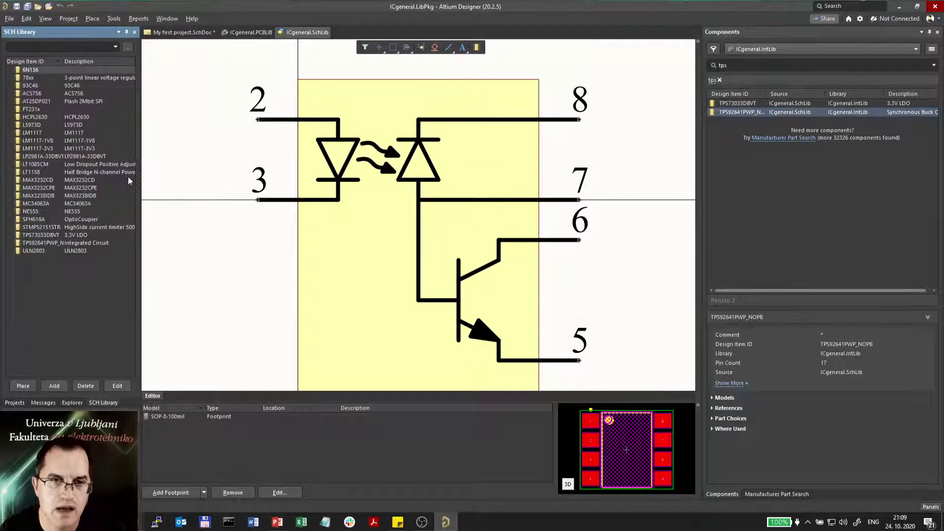
pyautogui.click(44, 244)
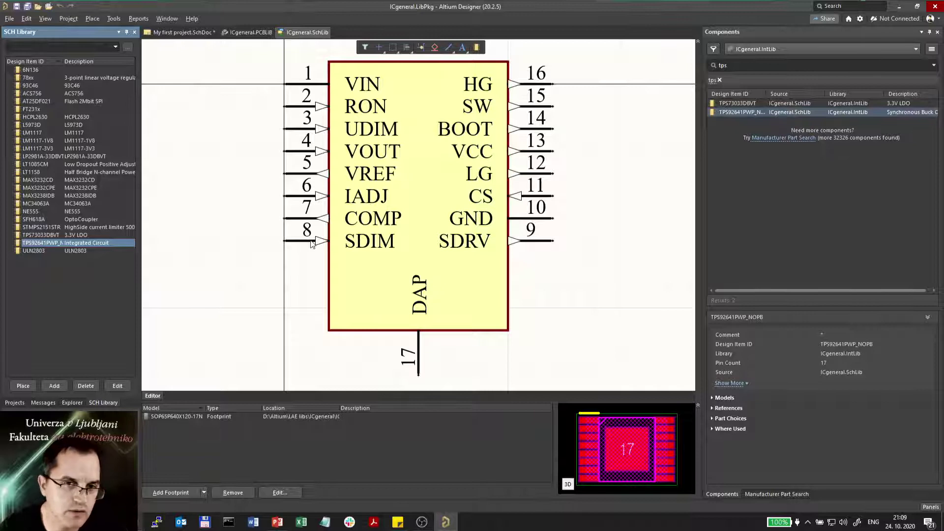
pyautogui.click(14, 403)
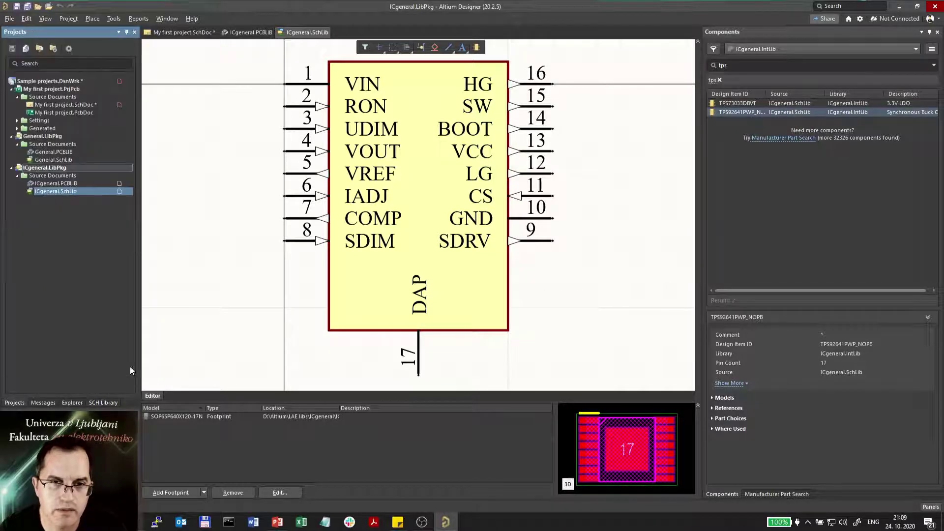
pyautogui.doubleClick(56, 184)
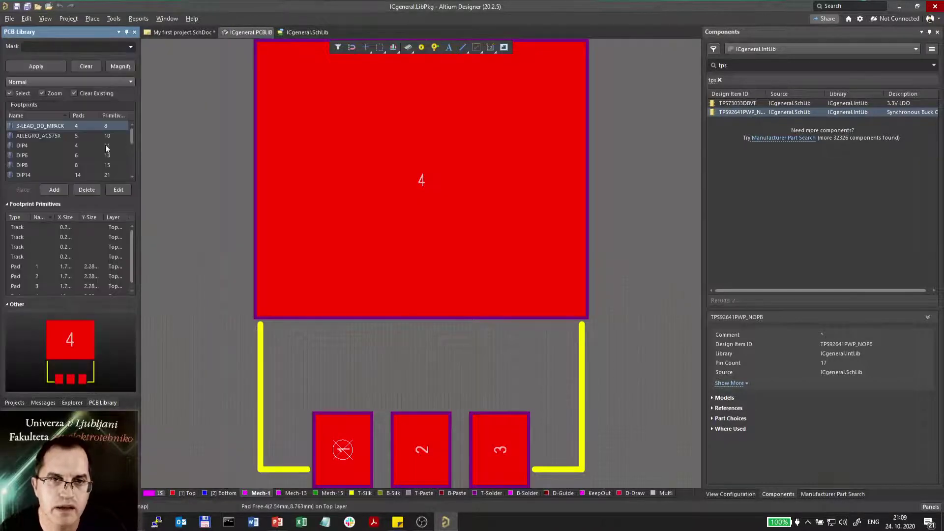
# View the SOP65P640X120-17N footprint in 3D and 2D, then reopen My first project.SchDoc
pyautogui.scroll(-10, 66, 140)
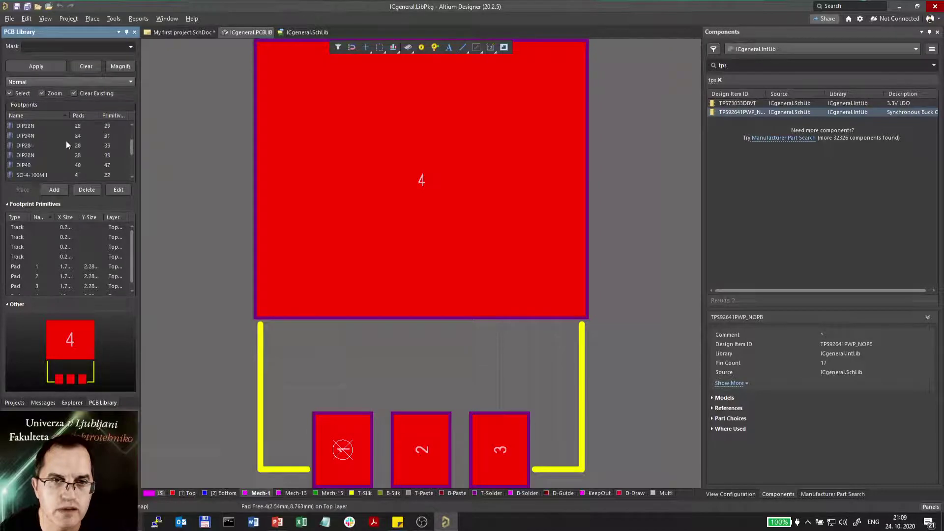
pyautogui.click(30, 156)
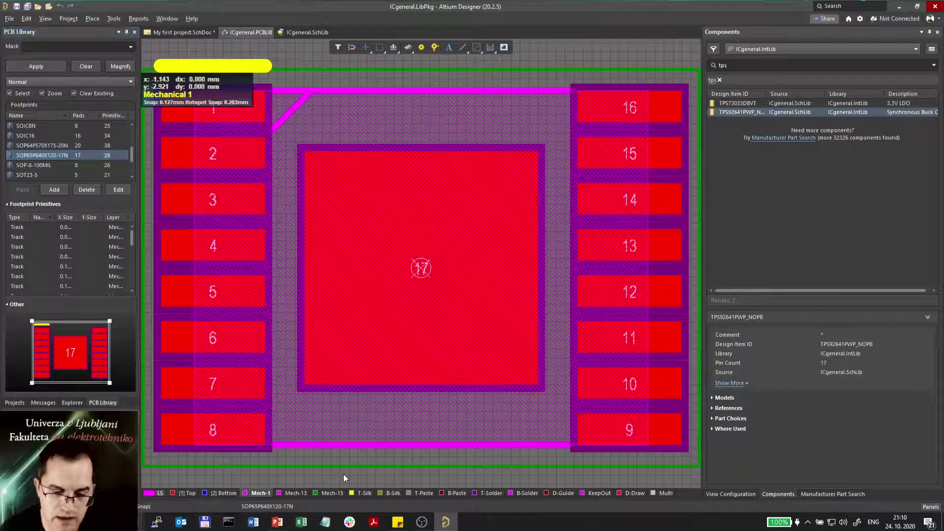
pyautogui.press('3')
pyautogui.press('2')
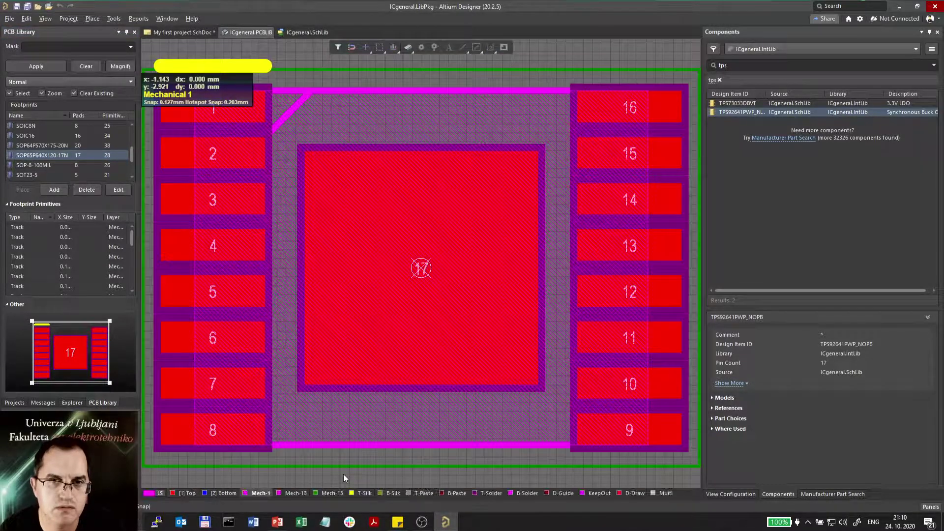
pyautogui.click(15, 403)
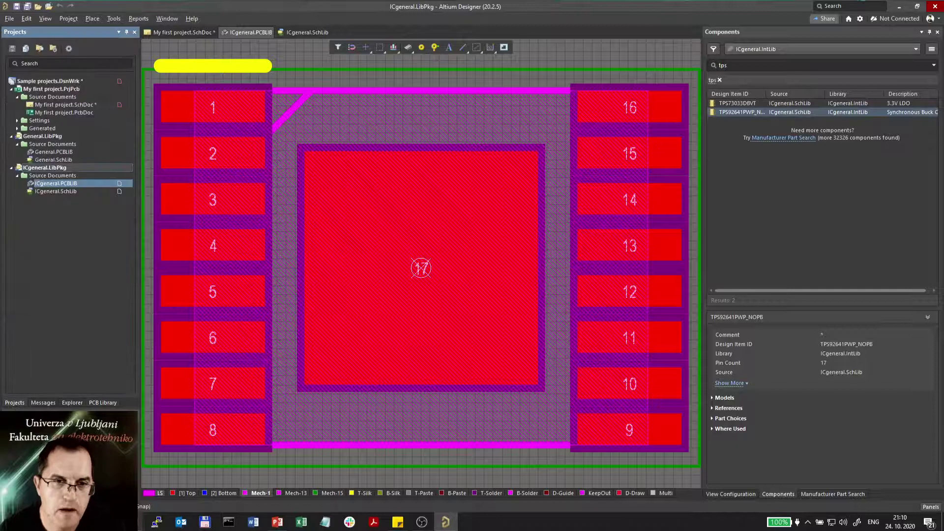
pyautogui.doubleClick(57, 105)
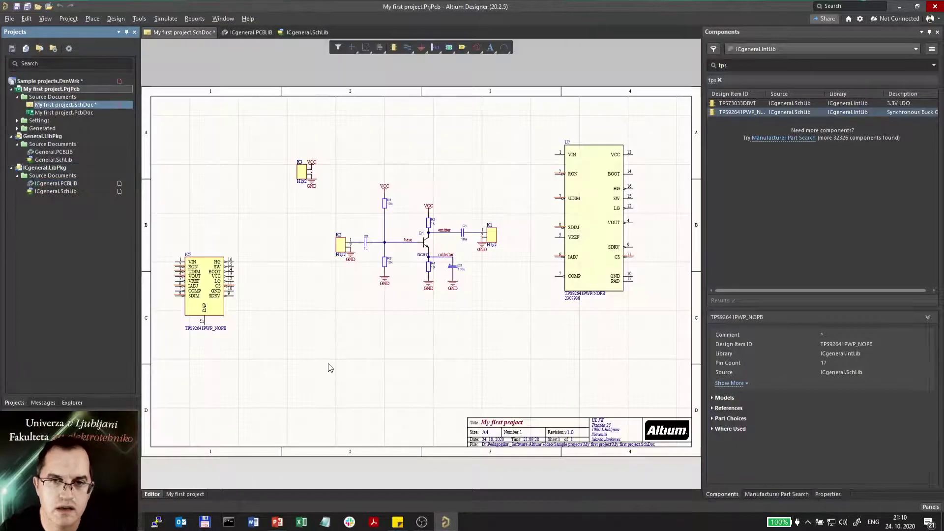
# Move IC7 higher on the sheet and import the schematic changes into the PCB
pyautogui.moveTo(209, 287); pyautogui.dragTo(253, 232)
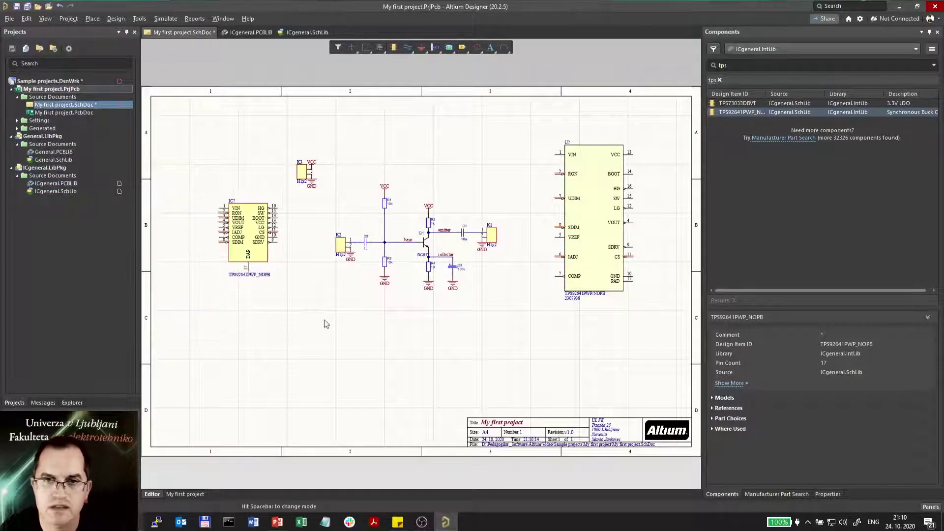
pyautogui.click(255, 243)
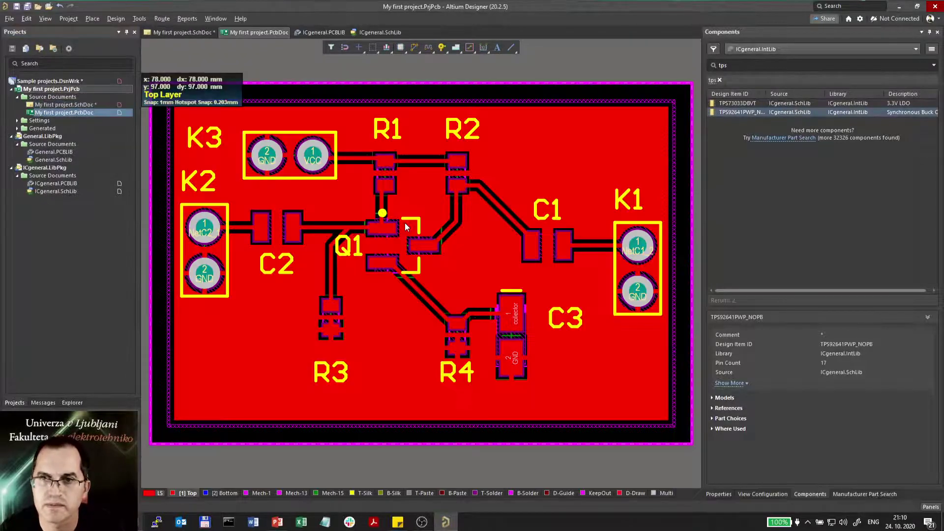
pyautogui.click(116, 18)
pyautogui.click(137, 43)
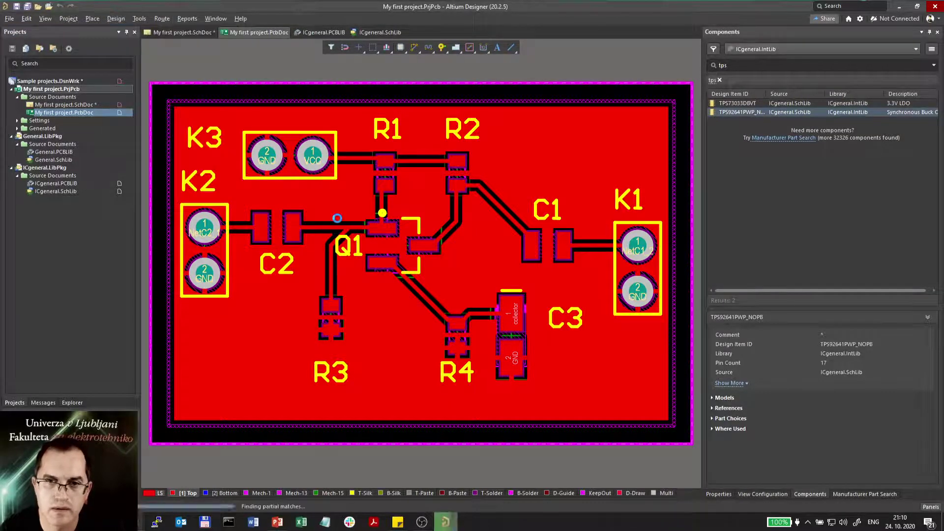
pyautogui.click(288, 485)
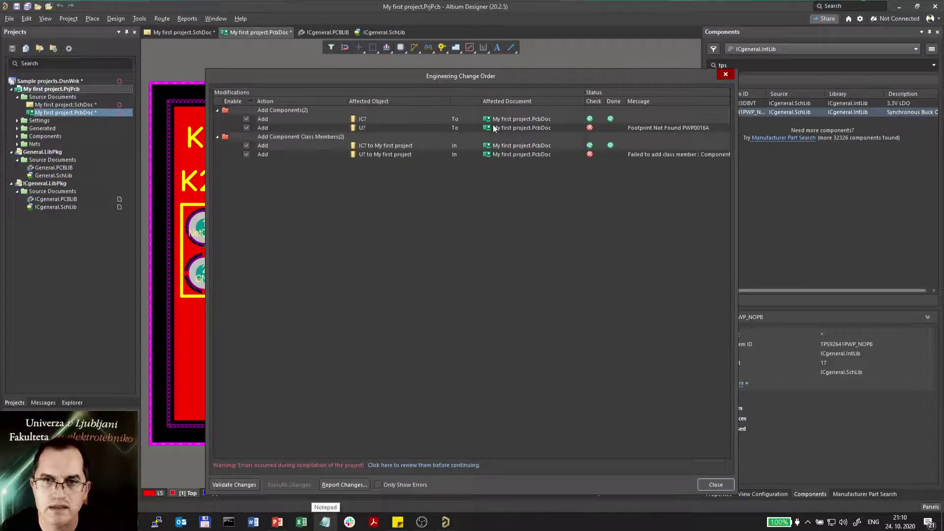
pyautogui.click(723, 484)
# Delete the imported IC? footprint from the board and return to the schematic
pyautogui.keyDown('ctrl'); pyautogui.scroll(-4, 486, 390); pyautogui.keyUp('ctrl')
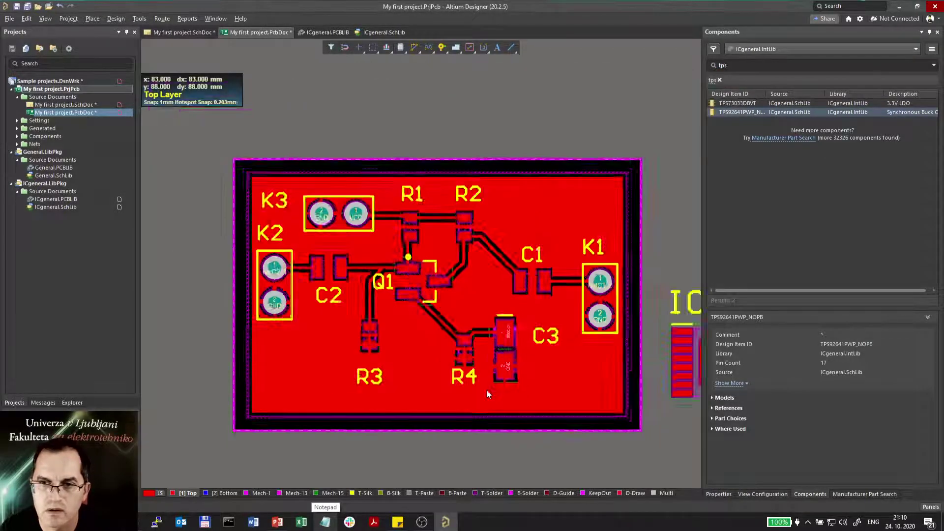
pyautogui.click(648, 361)
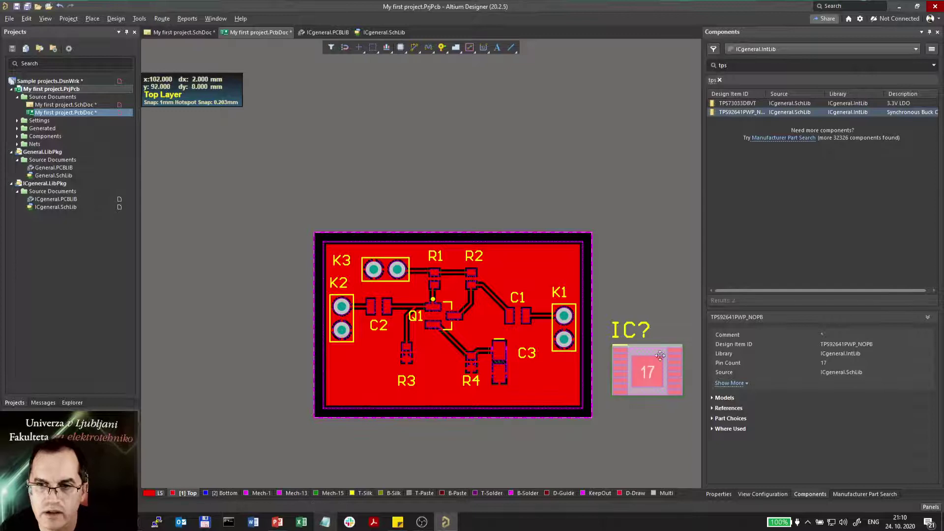
pyautogui.press('Delete')
pyautogui.doubleClick(54, 105)
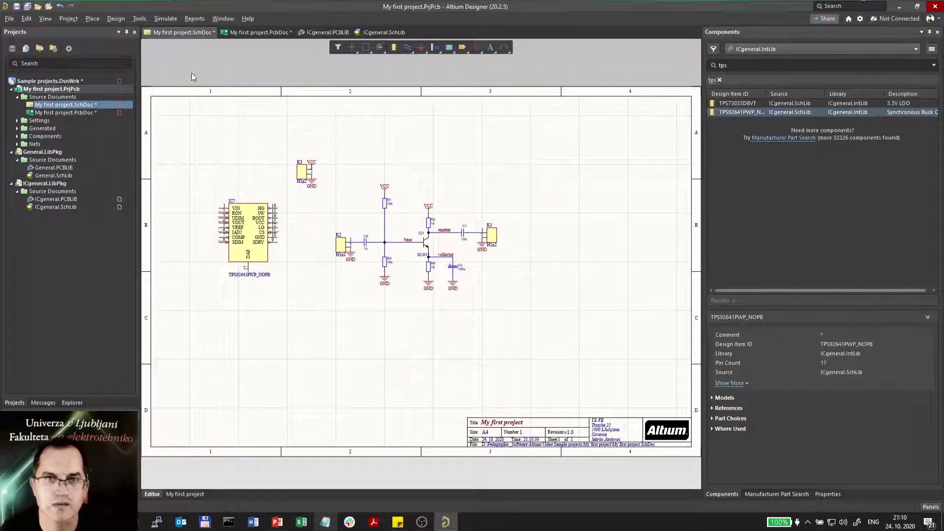
# Inspect IC7's properties and its Source library list, closing it without choosing a library
pyautogui.doubleClick(48, 113)
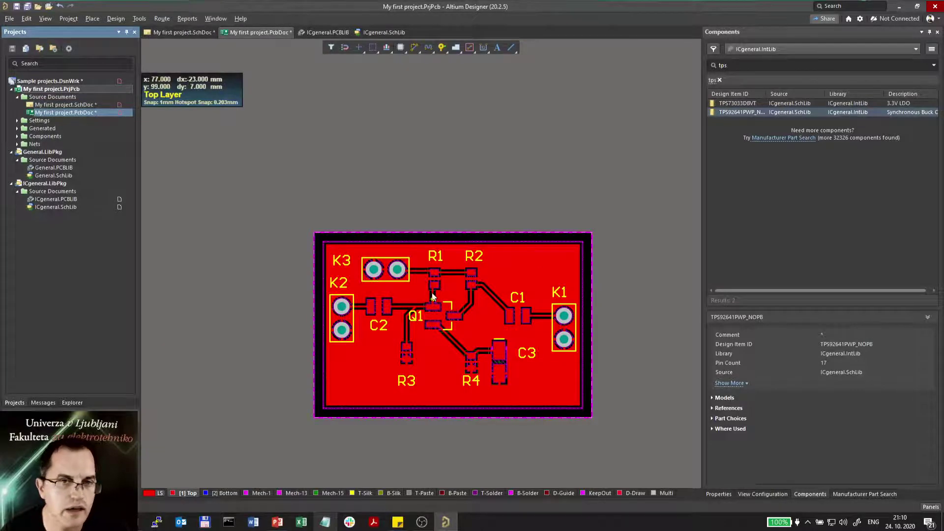
pyautogui.doubleClick(64, 105)
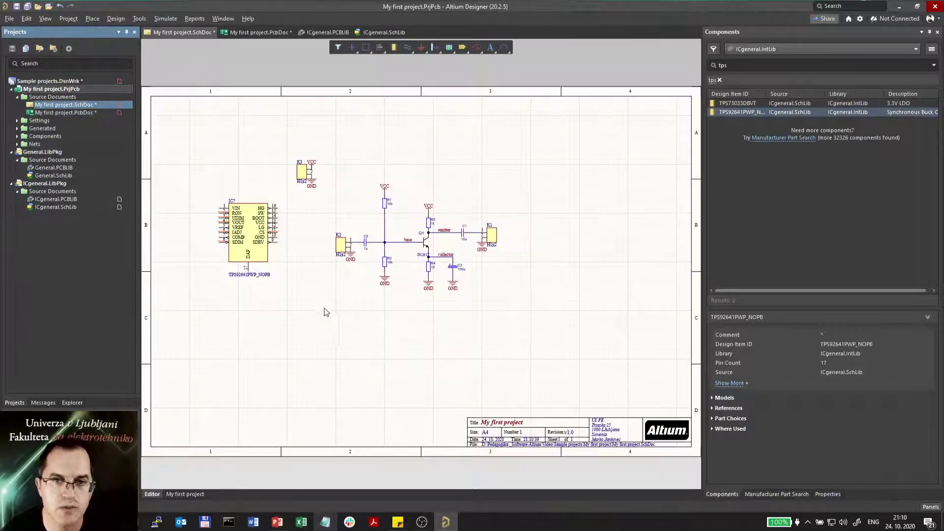
pyautogui.click(245, 216)
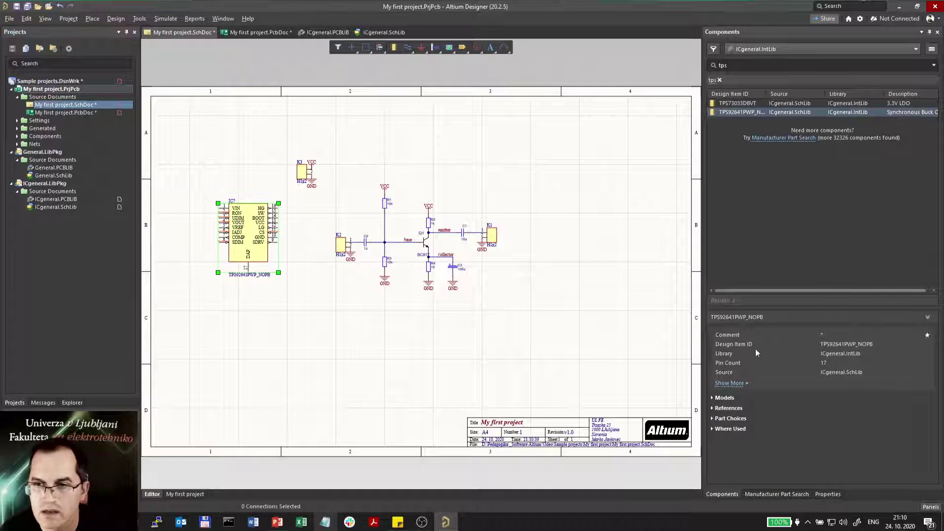
pyautogui.click(826, 496)
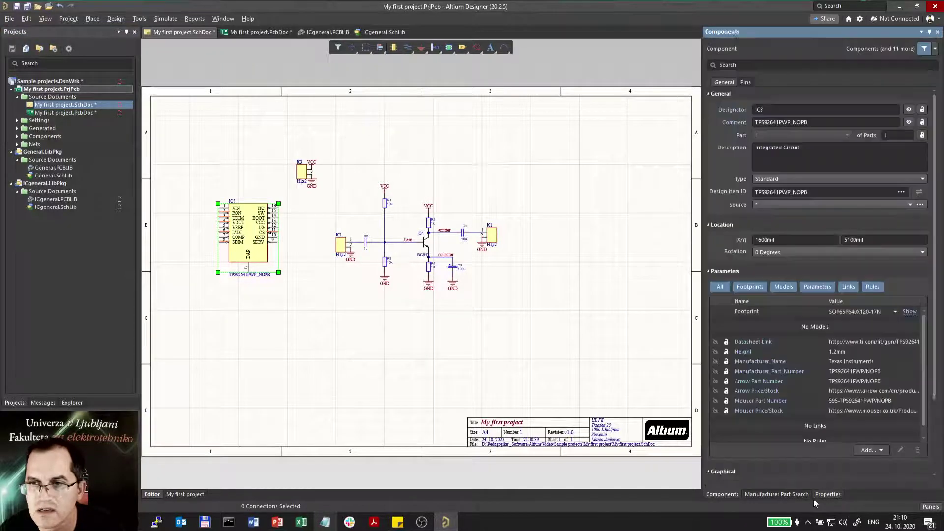
pyautogui.click(758, 206)
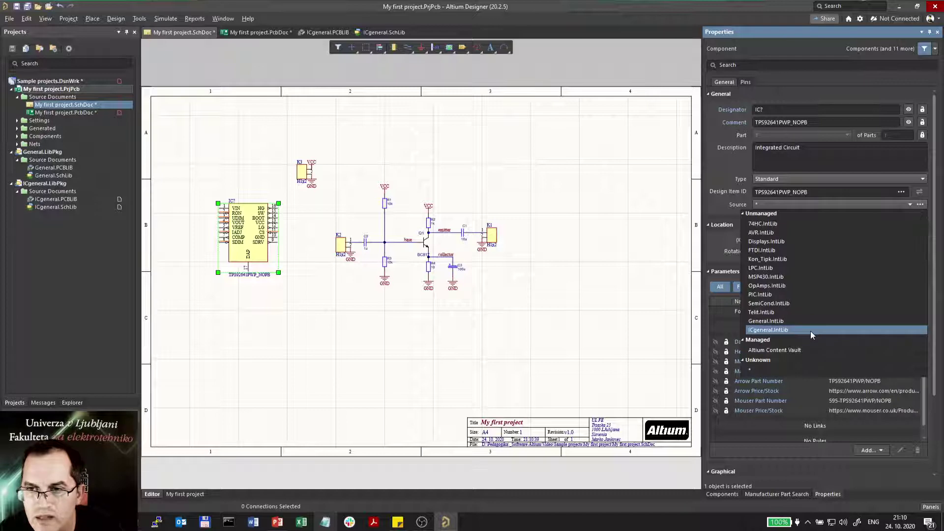
pyautogui.click(420, 362)
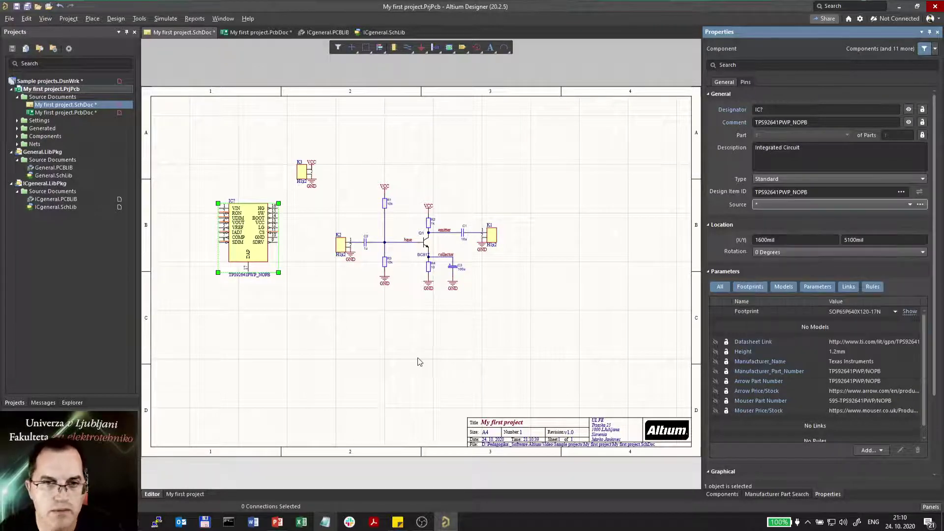
pyautogui.click(38, 185)
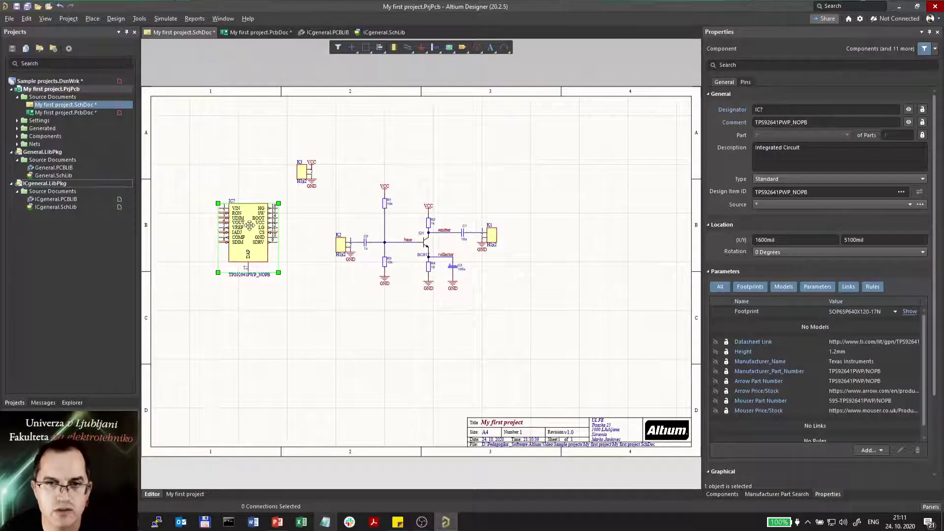
# Recompile the ICgeneral.LibPkg integrated library
pyautogui.click(205, 357)
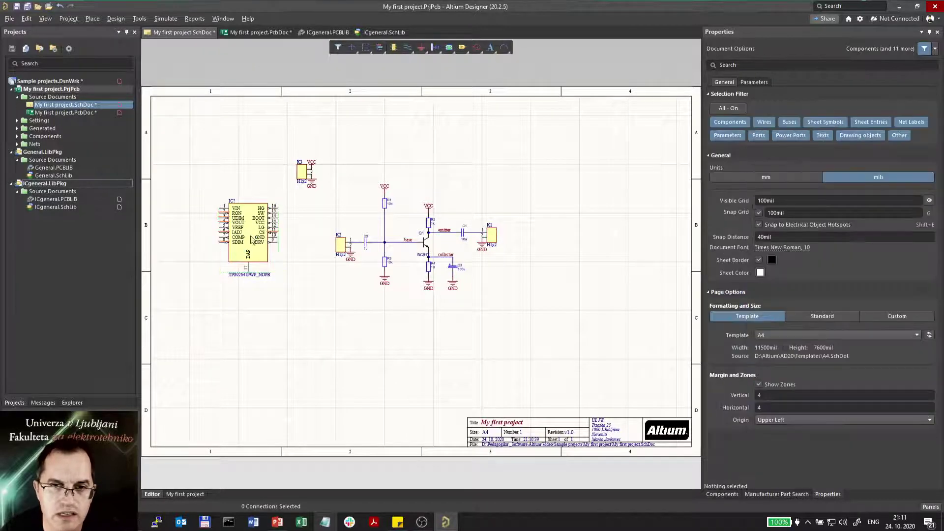
pyautogui.click(247, 236)
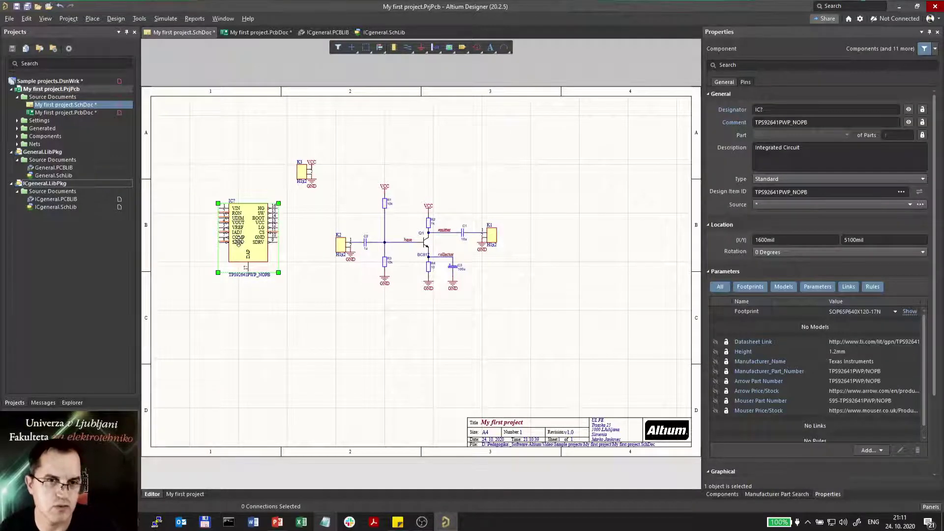
pyautogui.click(215, 235)
pyautogui.rightClick(62, 186)
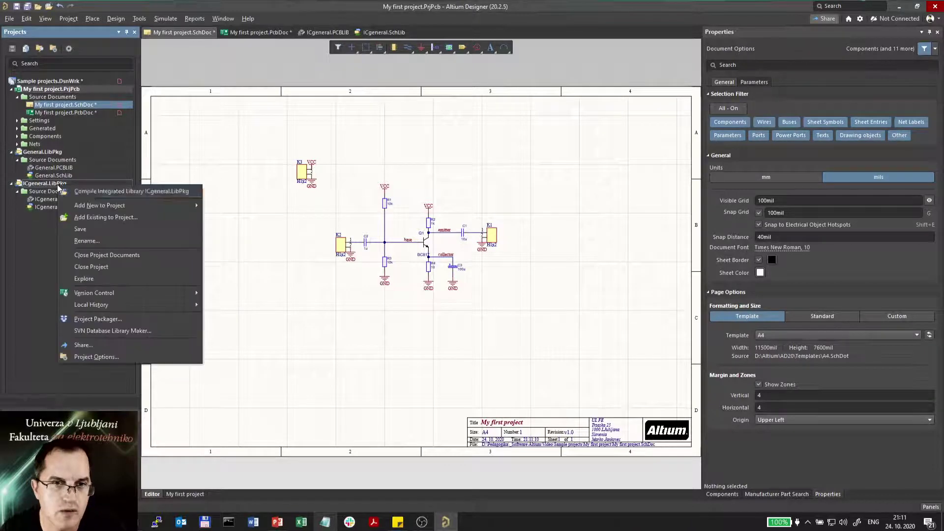
pyautogui.click(92, 189)
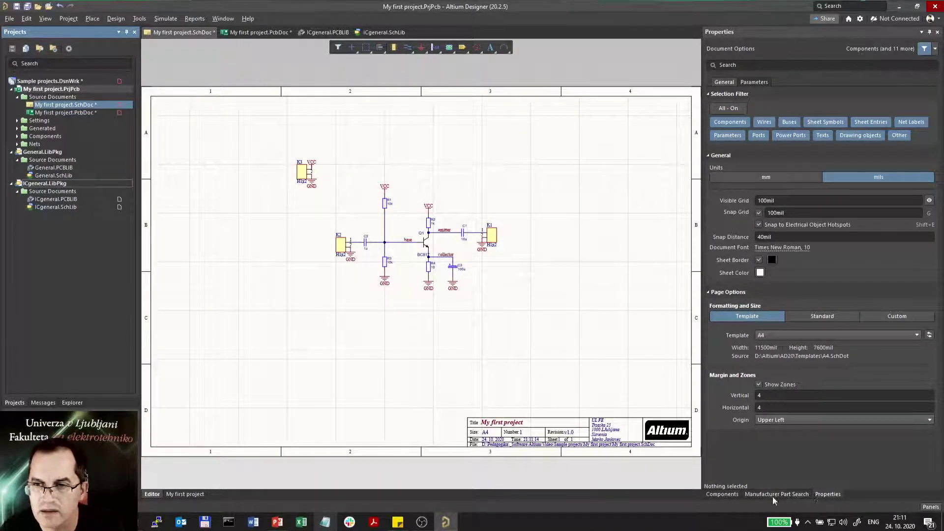
# Place TPS92641PWP_NOPB from ICgeneral.IntLib on the sheet's right side and open the PCB
pyautogui.click(728, 495)
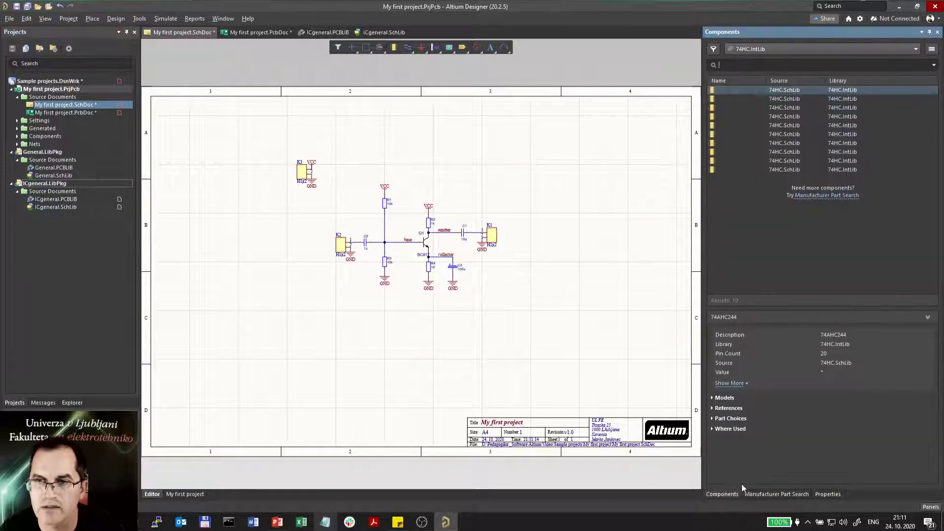
pyautogui.click(884, 49)
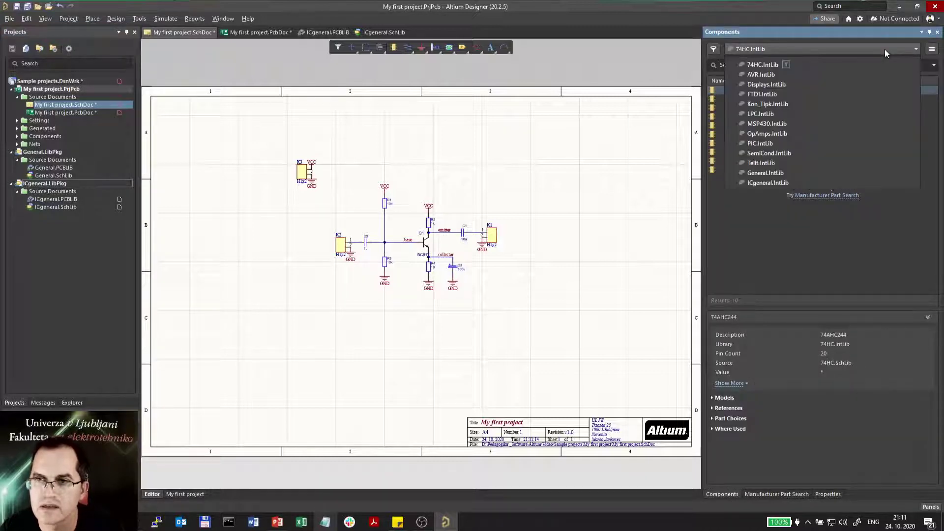
pyautogui.click(770, 183)
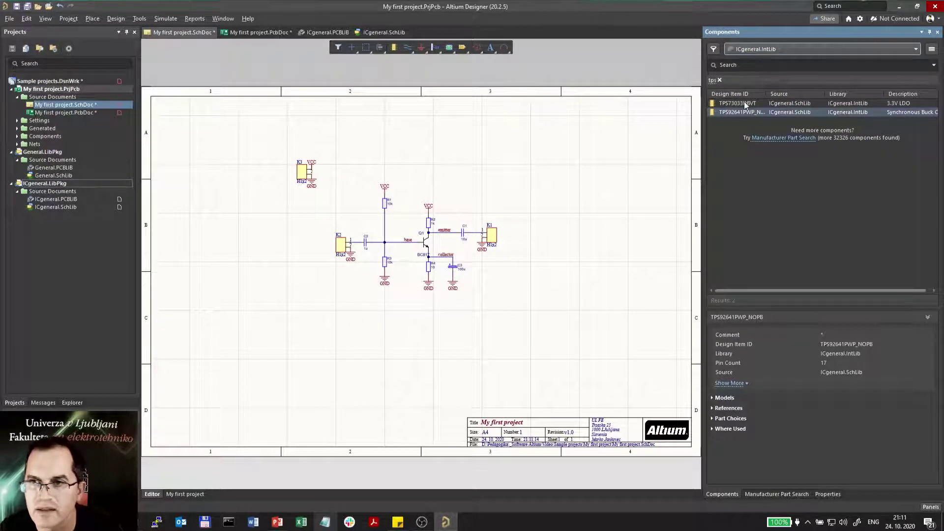
pyautogui.moveTo(739, 112); pyautogui.dragTo(570, 197)
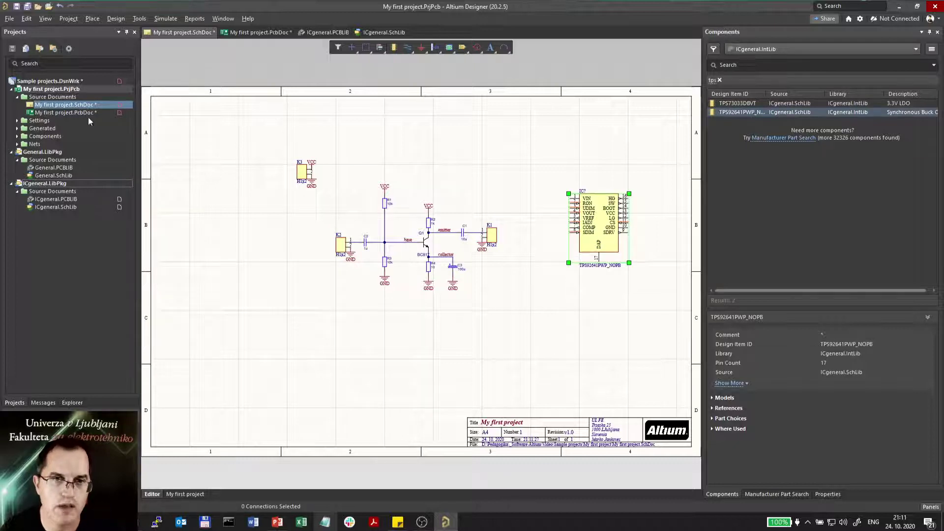
pyautogui.doubleClick(64, 112)
# Import the new TPS92641PWP_NOPB footprint into the PCB by executing the change order
pyautogui.click(115, 18)
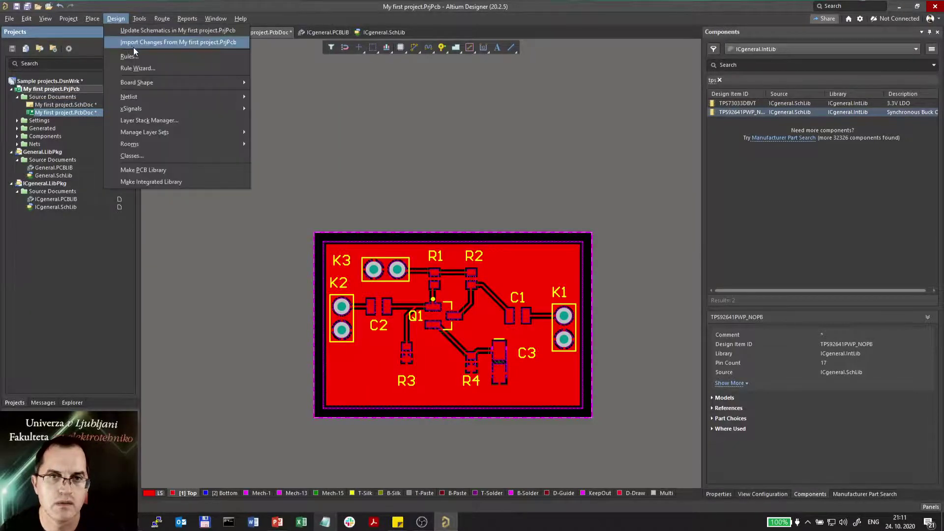
pyautogui.click(137, 51)
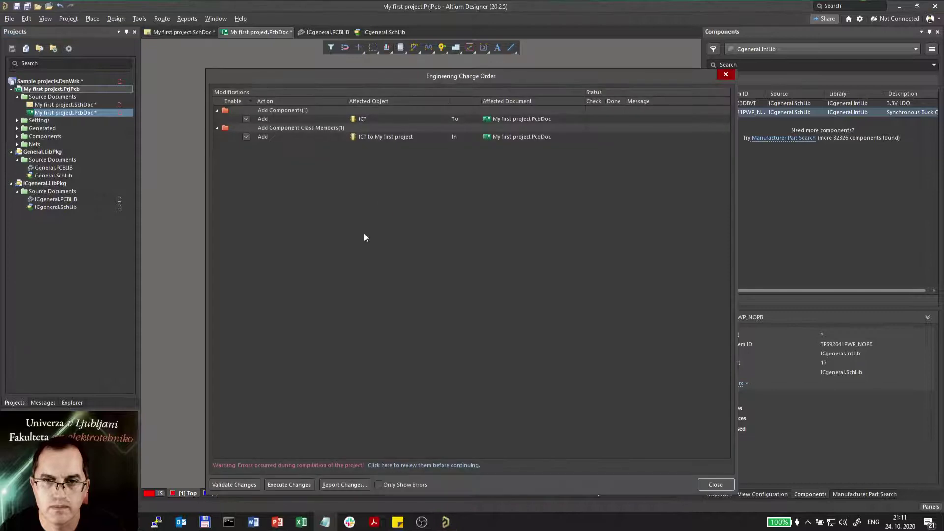
pyautogui.click(289, 484)
pyautogui.click(714, 484)
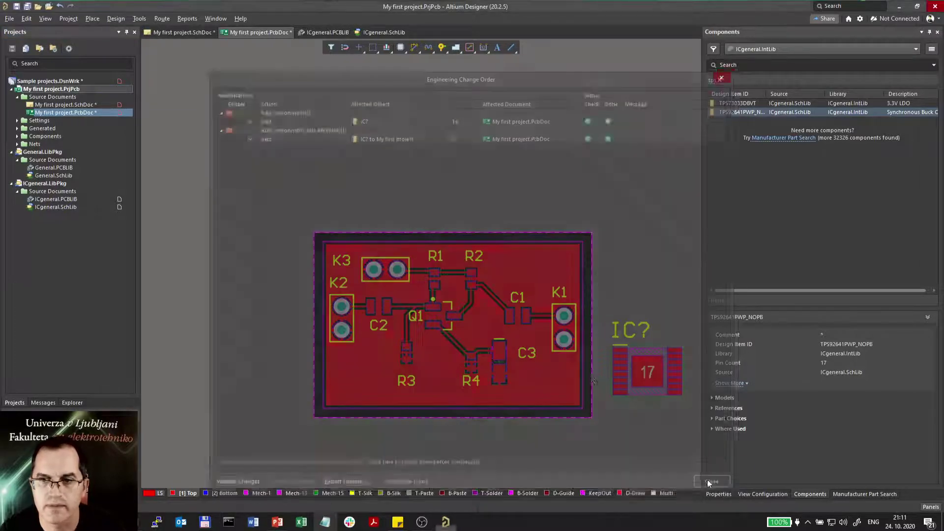
# Move IC7 to the schematic's upper right and check its ICgeneral.IntLib source in Properties
pyautogui.click(64, 104)
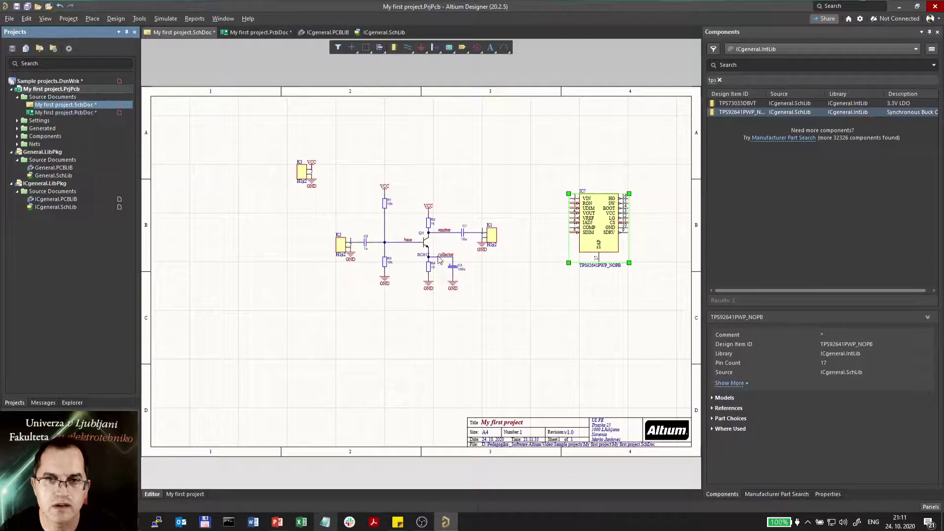
pyautogui.moveTo(606, 231); pyautogui.dragTo(549, 160)
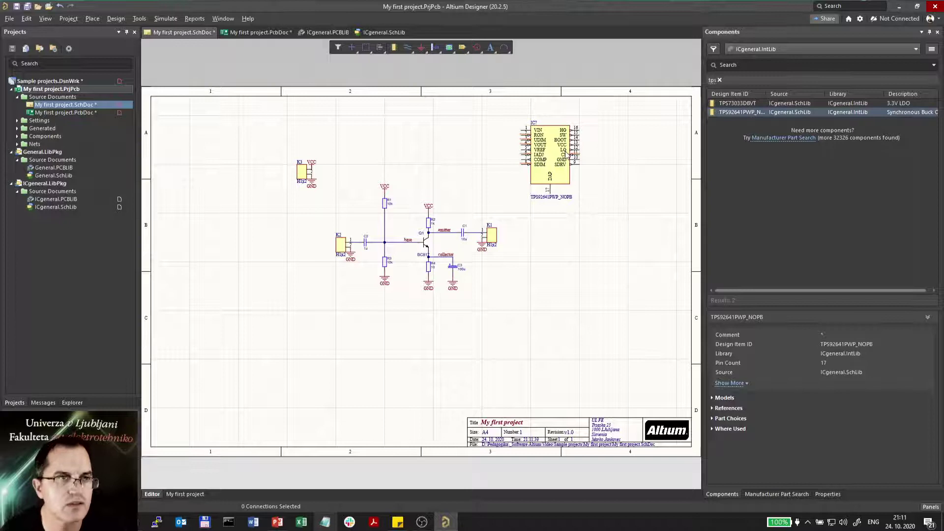
pyautogui.click(562, 157)
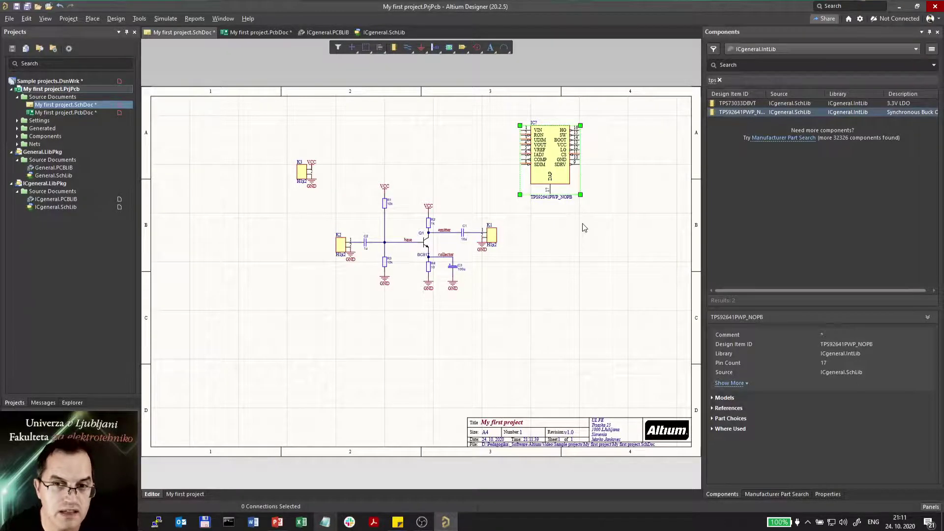
pyautogui.rightClick(36, 184)
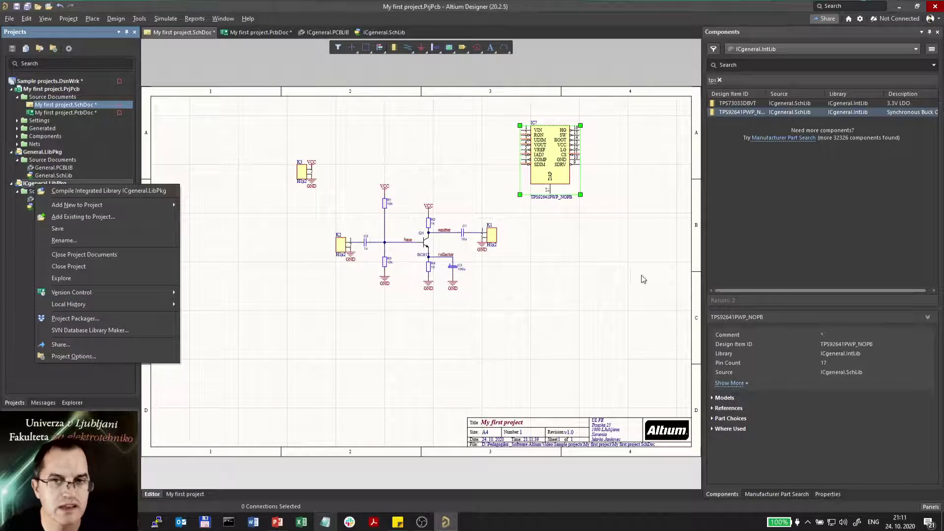
pyautogui.click(624, 300)
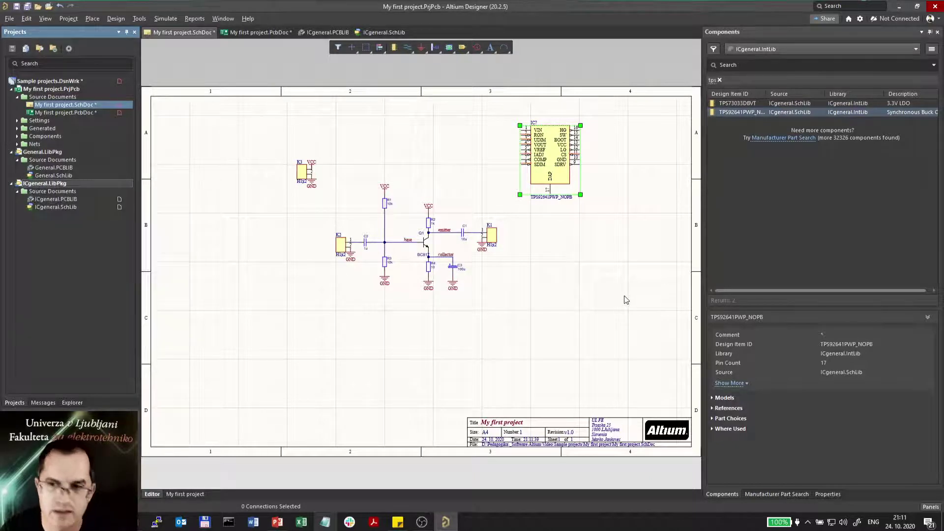
pyautogui.click(828, 495)
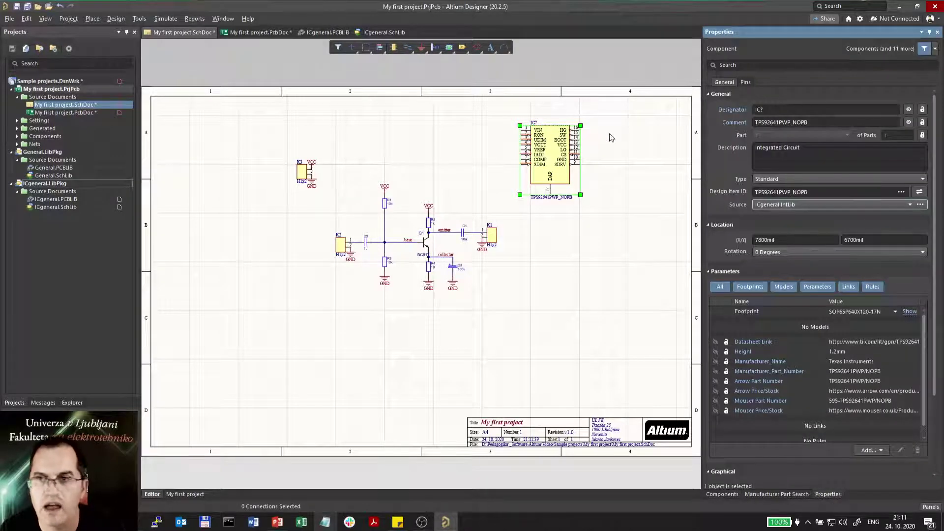
pyautogui.click(606, 318)
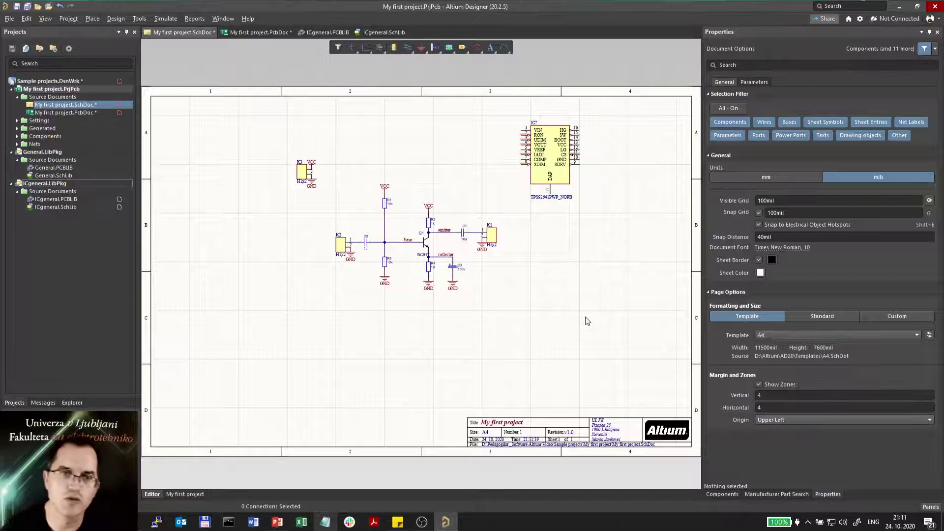